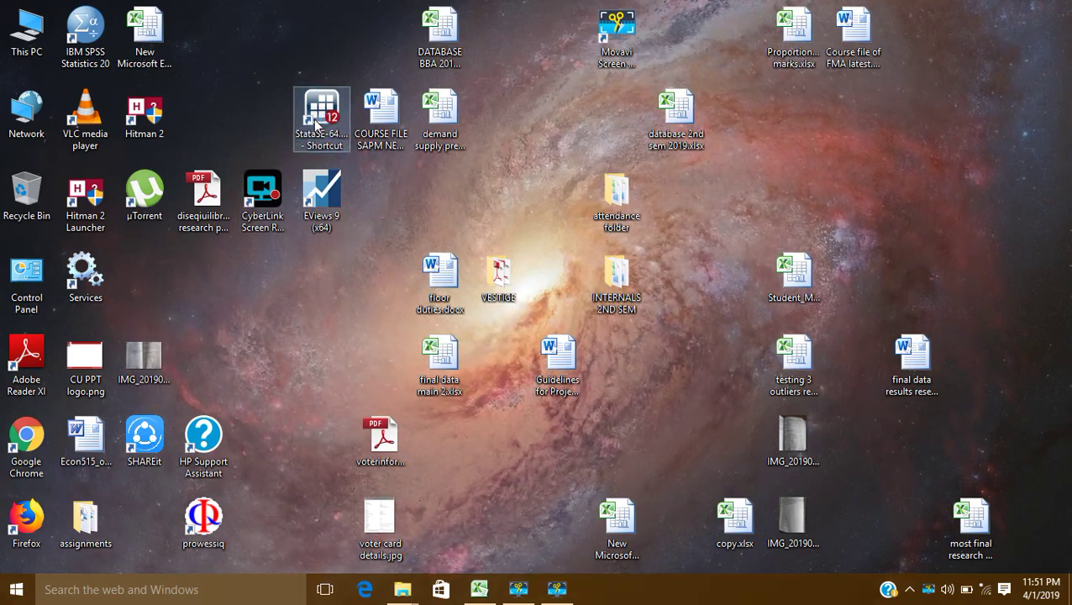
# Launch Stata/SE 12.0 from the StataSE-64 desktop shortcut
pyautogui.doubleClick(317, 123)
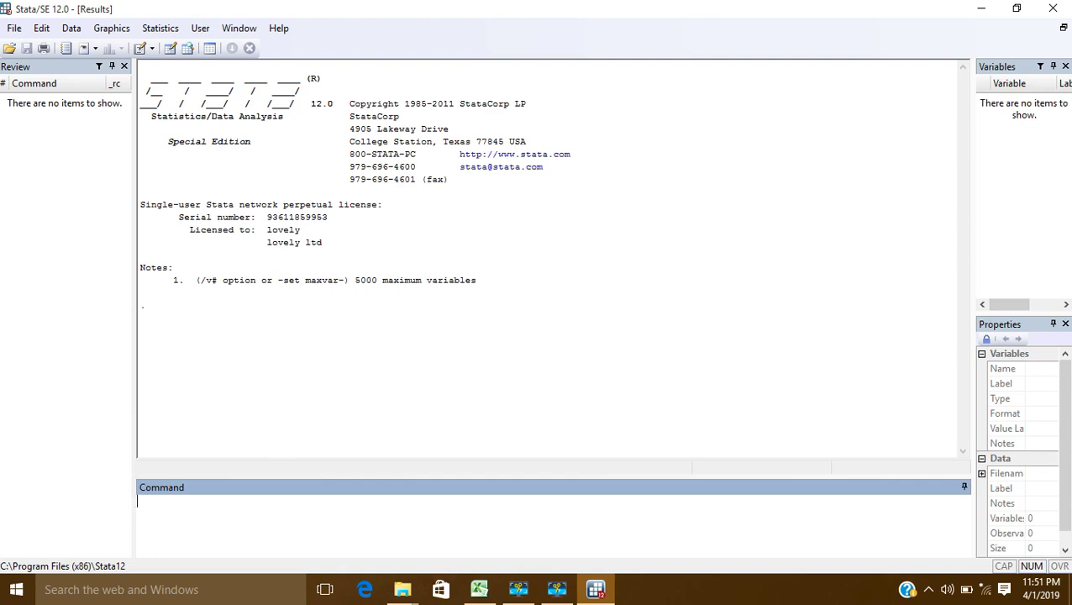
# Copy Excel columns C through AW, headers included, down to the last data row
pyautogui.click(479, 591)
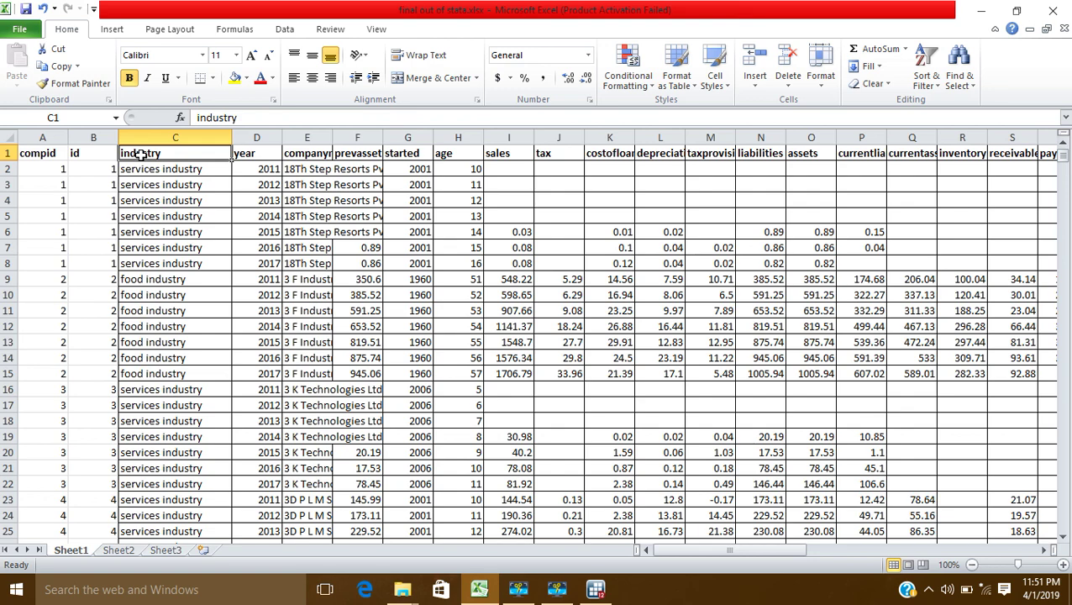
pyautogui.moveTo(140, 154); pyautogui.dragTo(1062, 151)
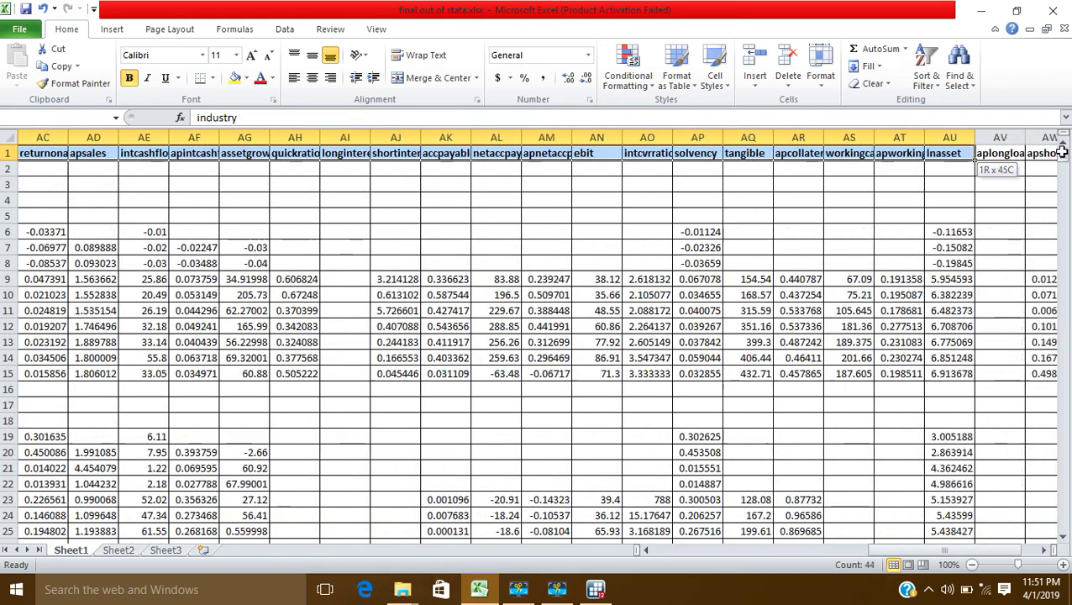
pyautogui.moveTo(1062, 152); pyautogui.dragTo(942, 153)
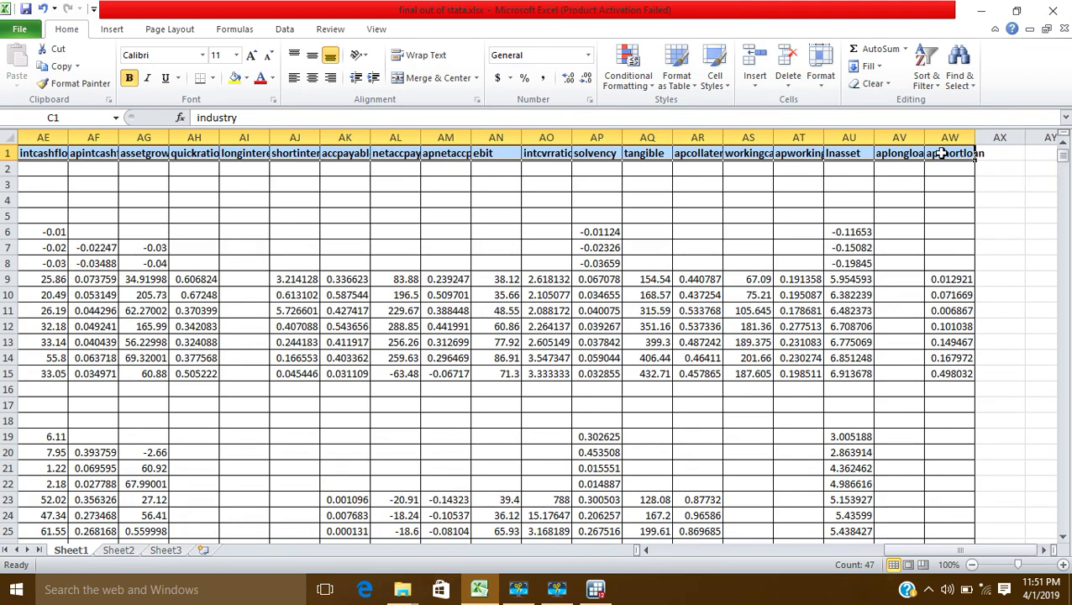
pyautogui.hotkey('ctrl', 'shift', 'Down')
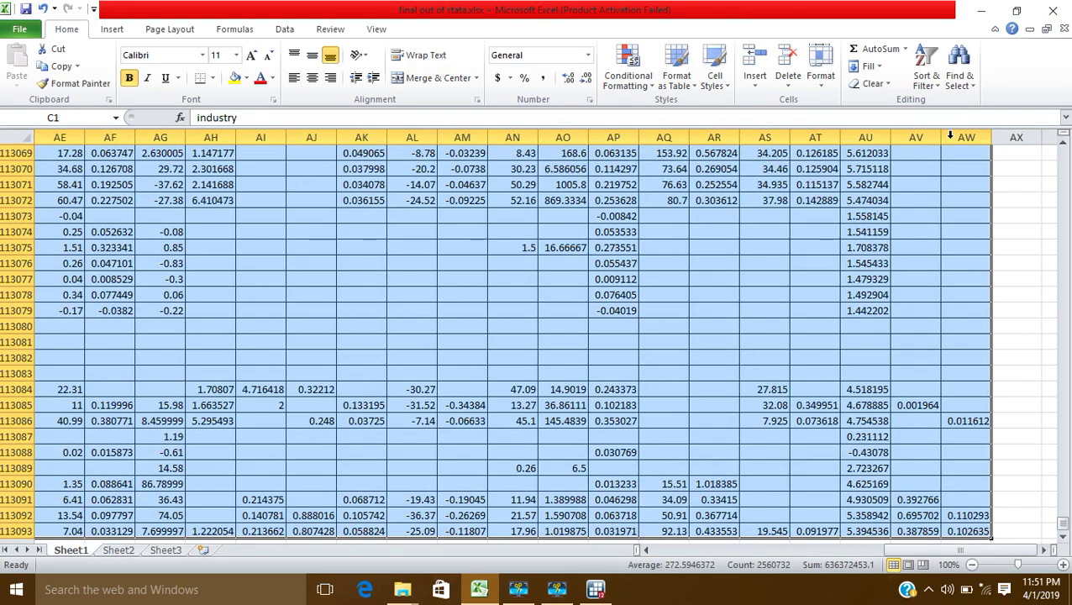
pyautogui.moveTo(960, 550); pyautogui.dragTo(636, 569)
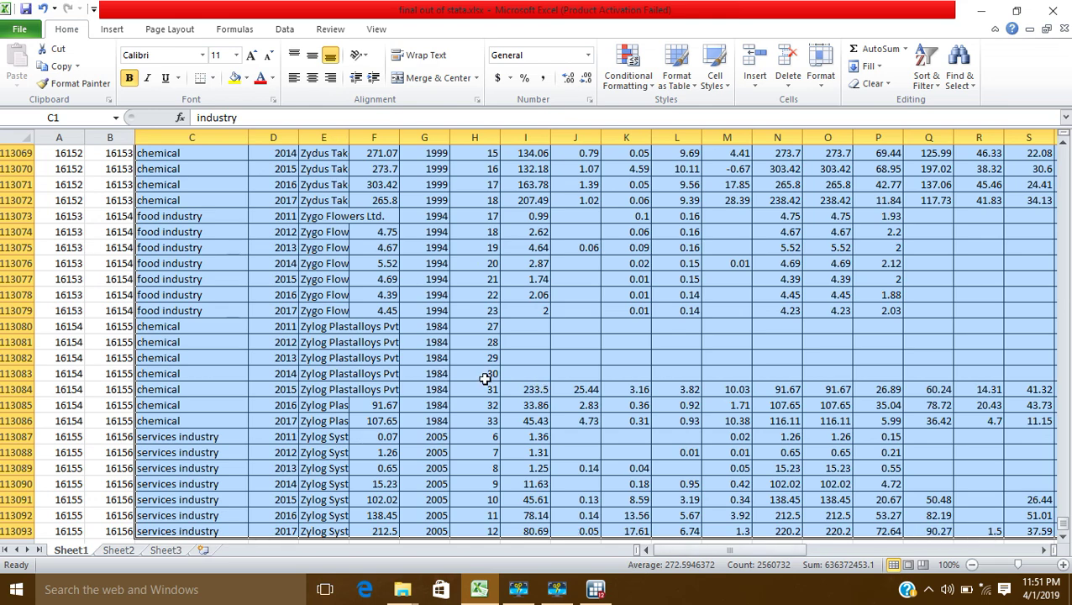
pyautogui.hotkey('ctrl', 'c')
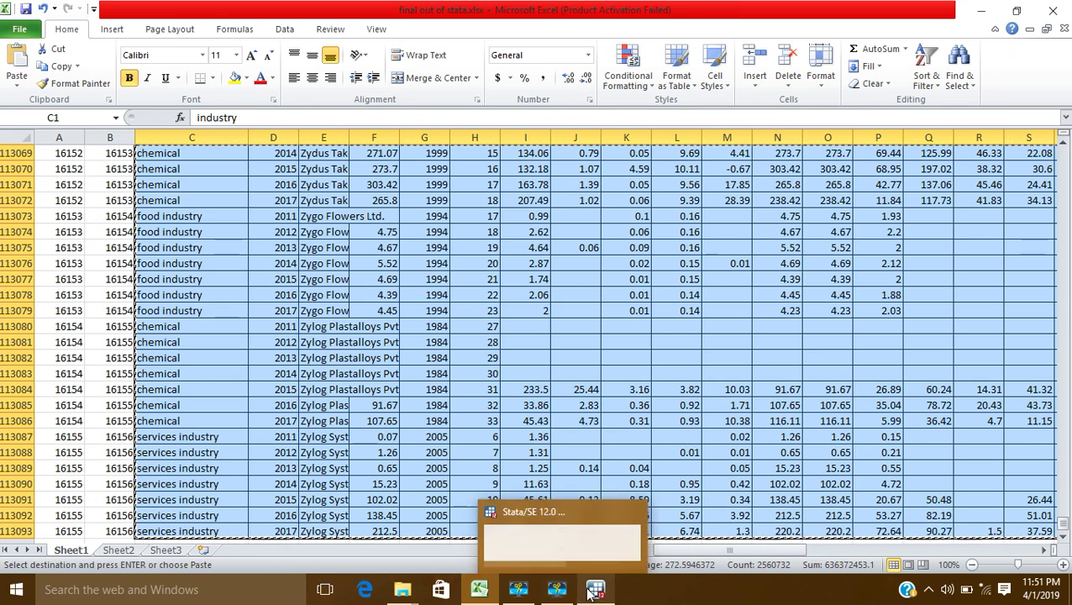
# Paste the firm data into Stata's Data Editor with the first row as variable names
pyautogui.click(594, 591)
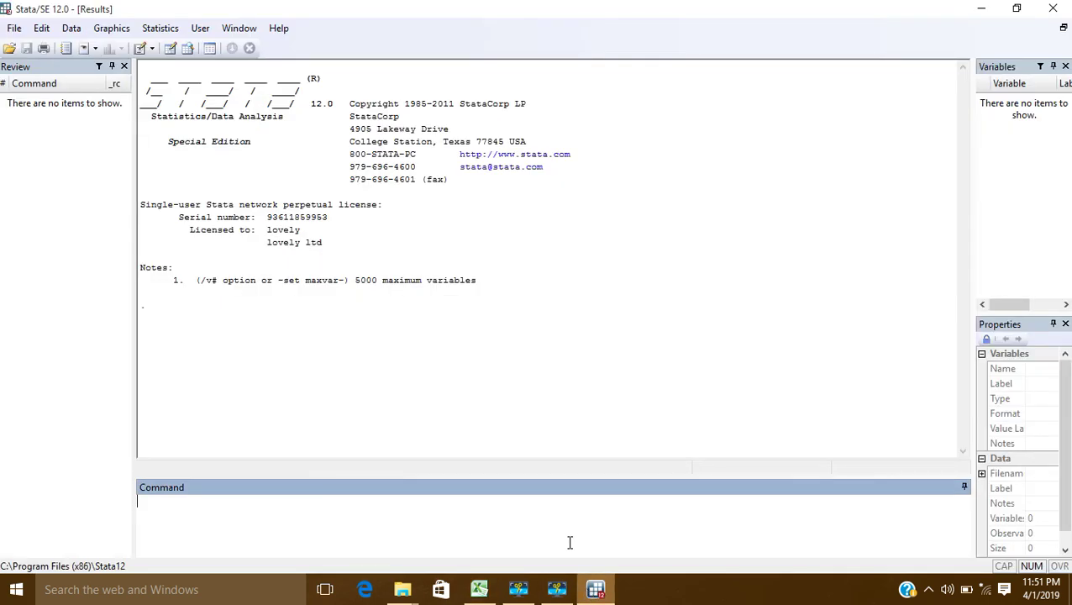
pyautogui.click(169, 48)
pyautogui.rightClick(60, 107)
pyautogui.click(107, 131)
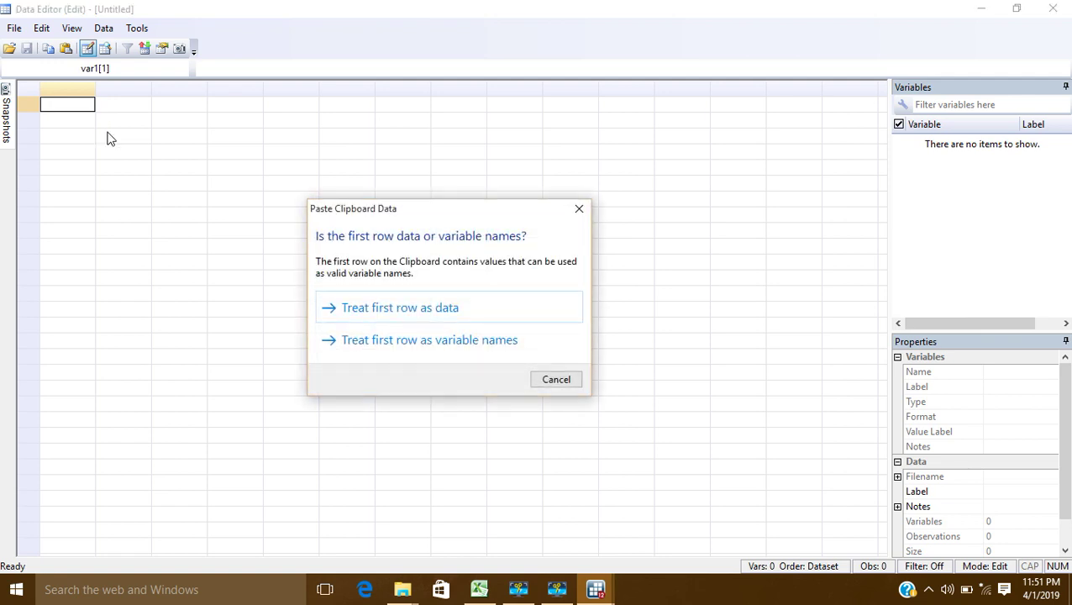
pyautogui.click(415, 341)
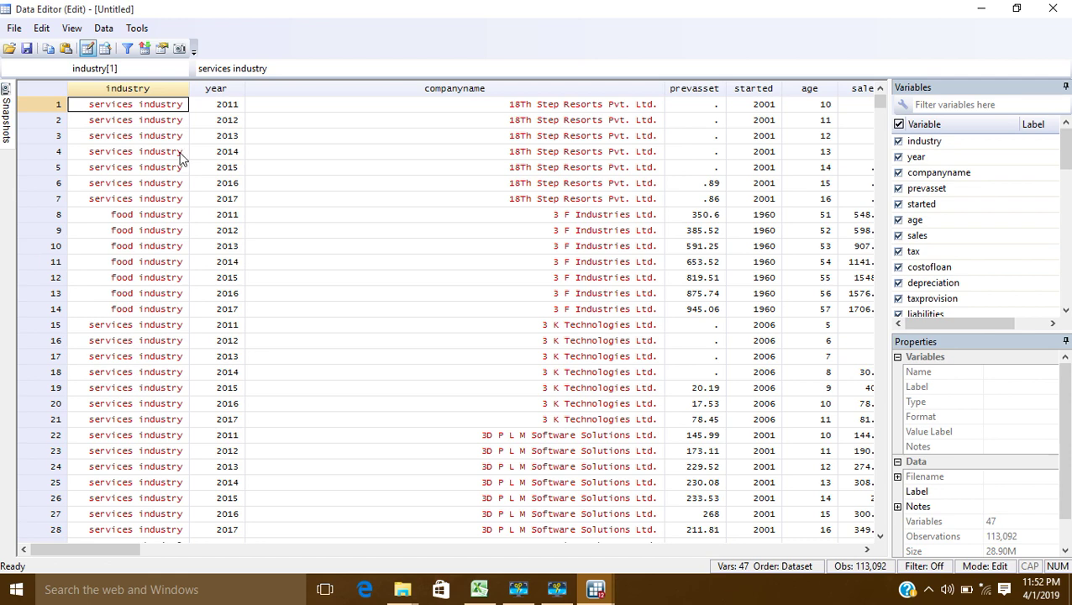
pyautogui.click(1053, 10)
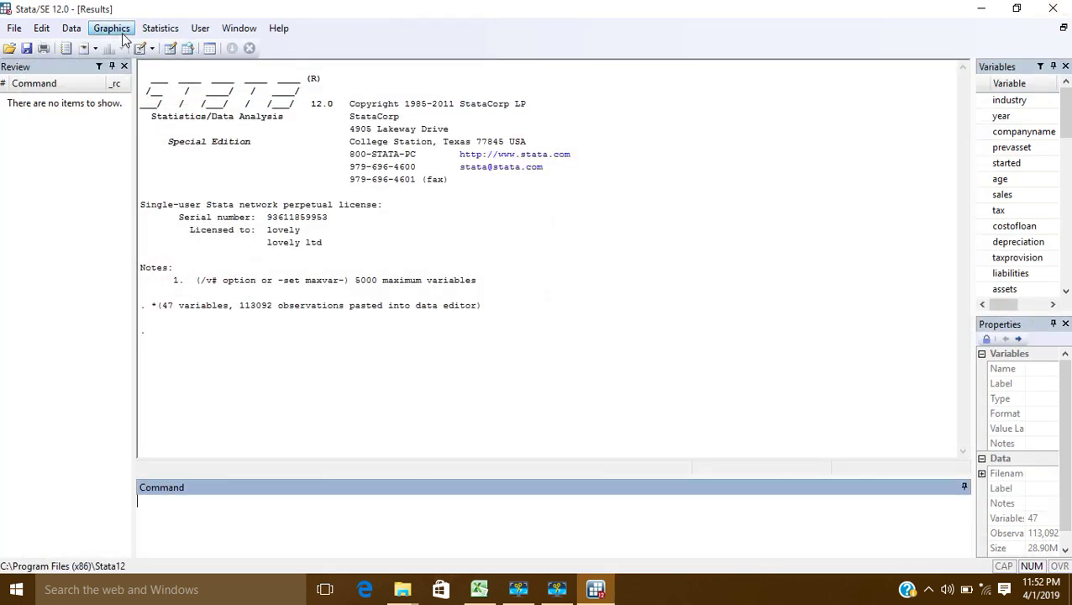
pyautogui.click(160, 30)
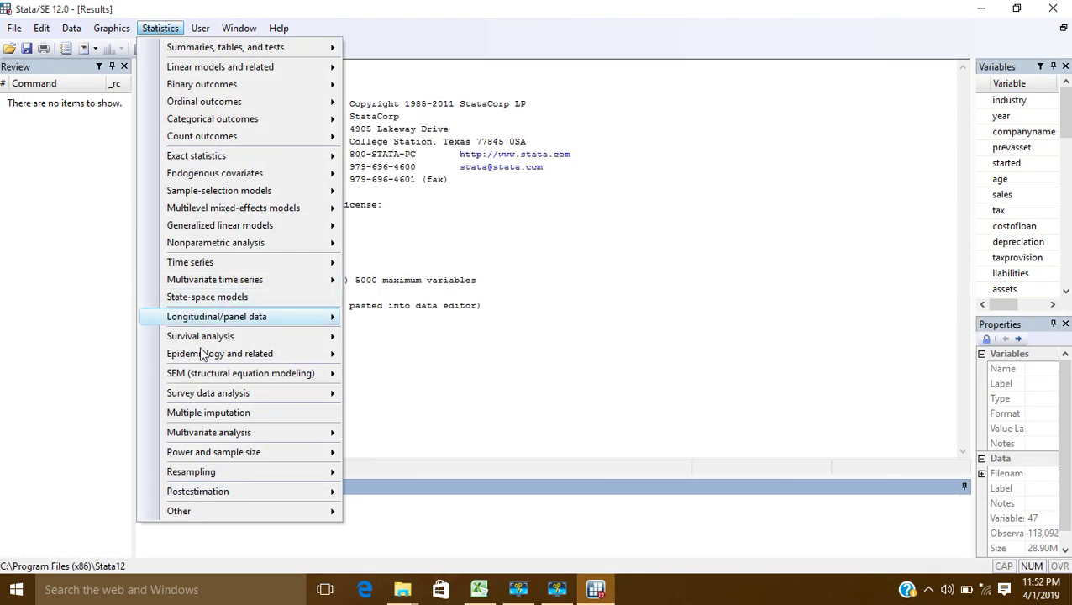
pyautogui.moveTo(217, 316)
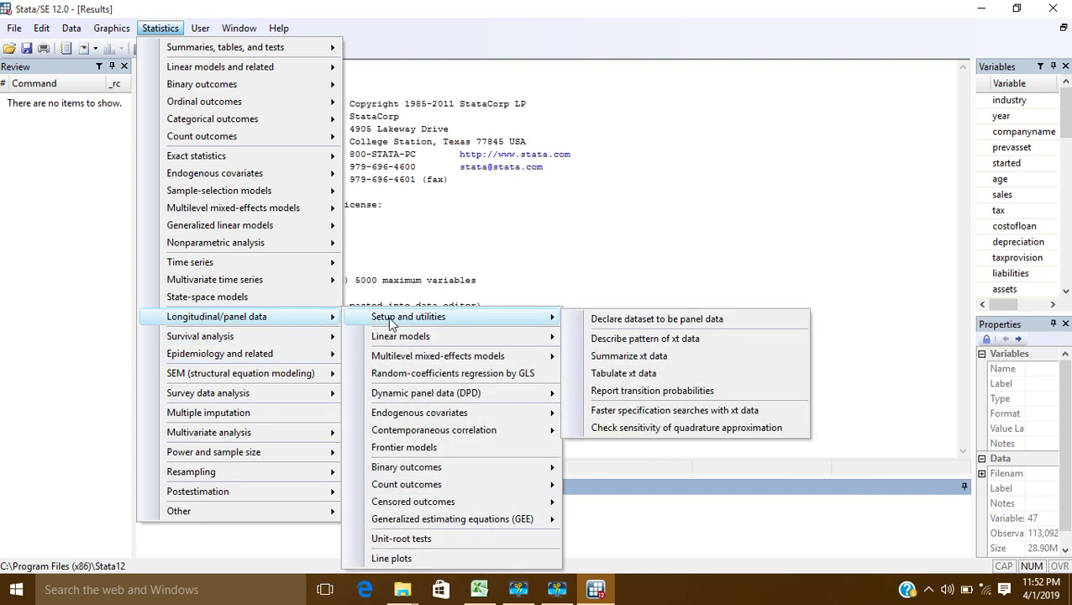
pyautogui.moveTo(409, 316)
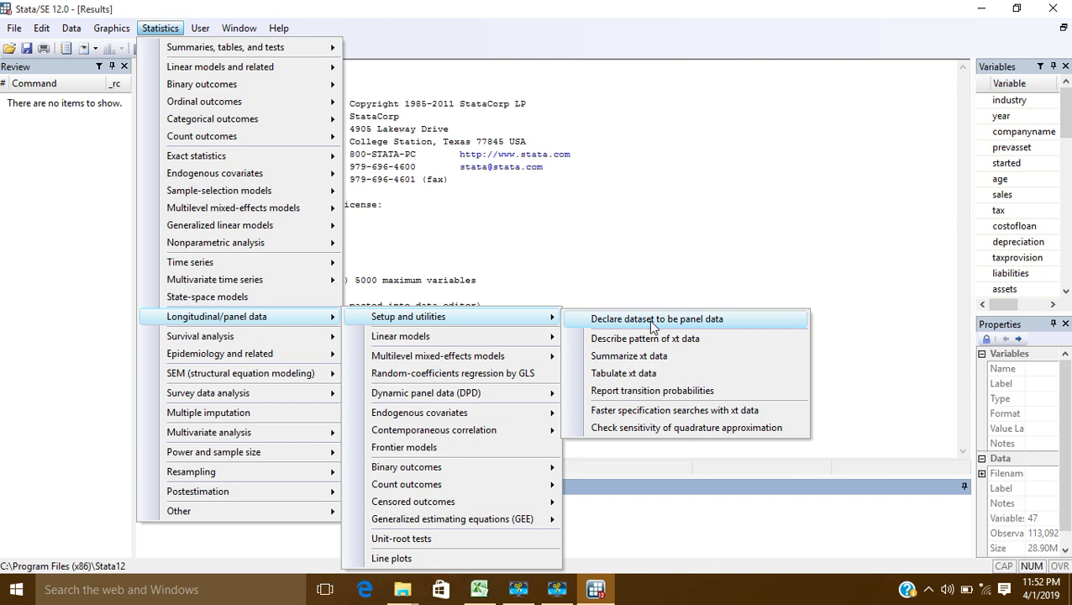
pyautogui.click(651, 321)
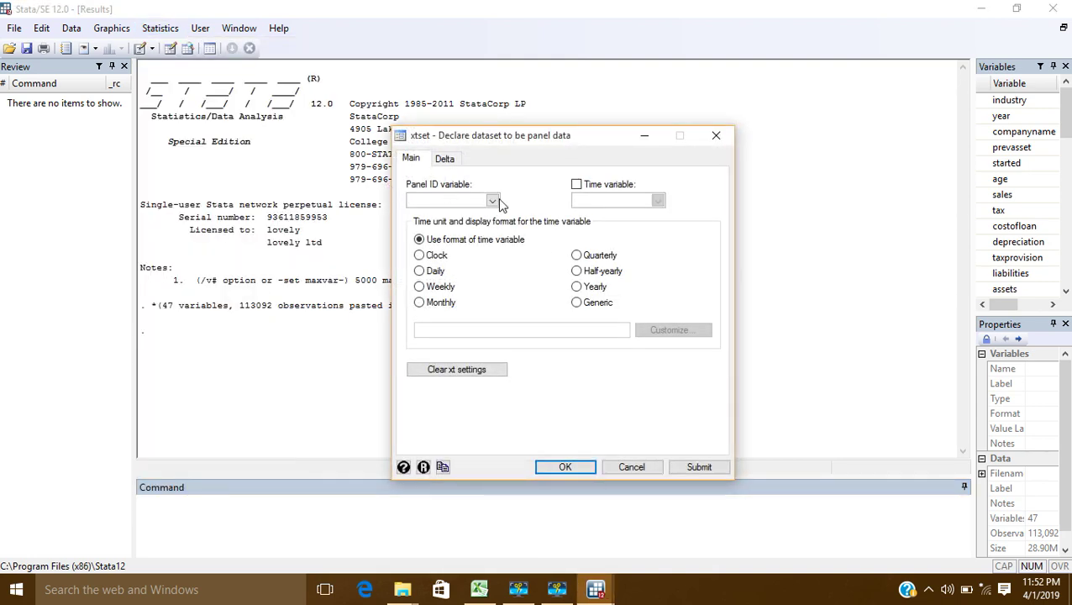
pyautogui.click(493, 201)
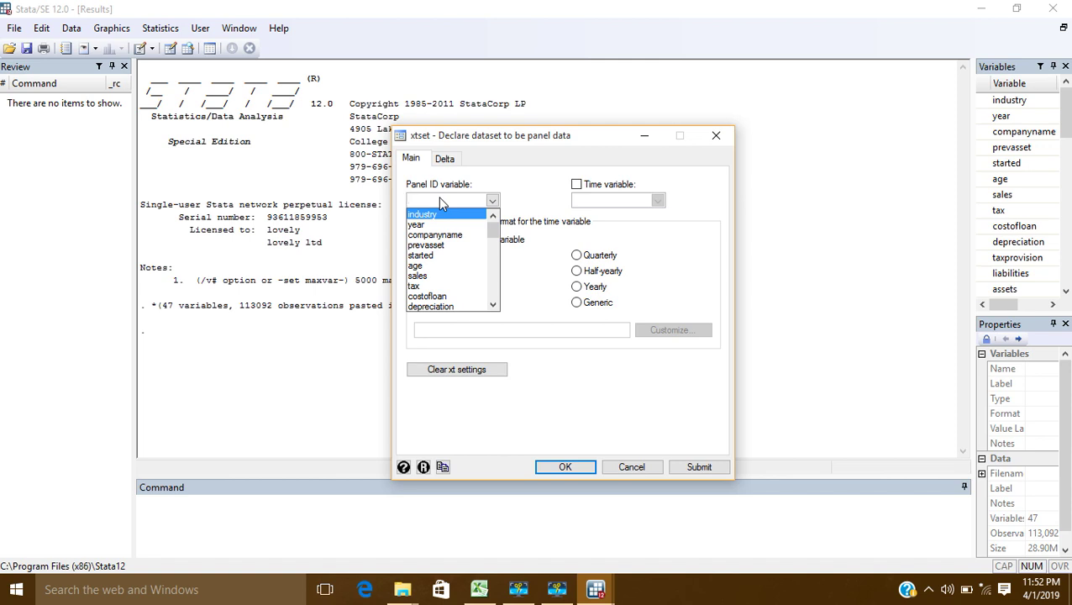
pyautogui.click(496, 202)
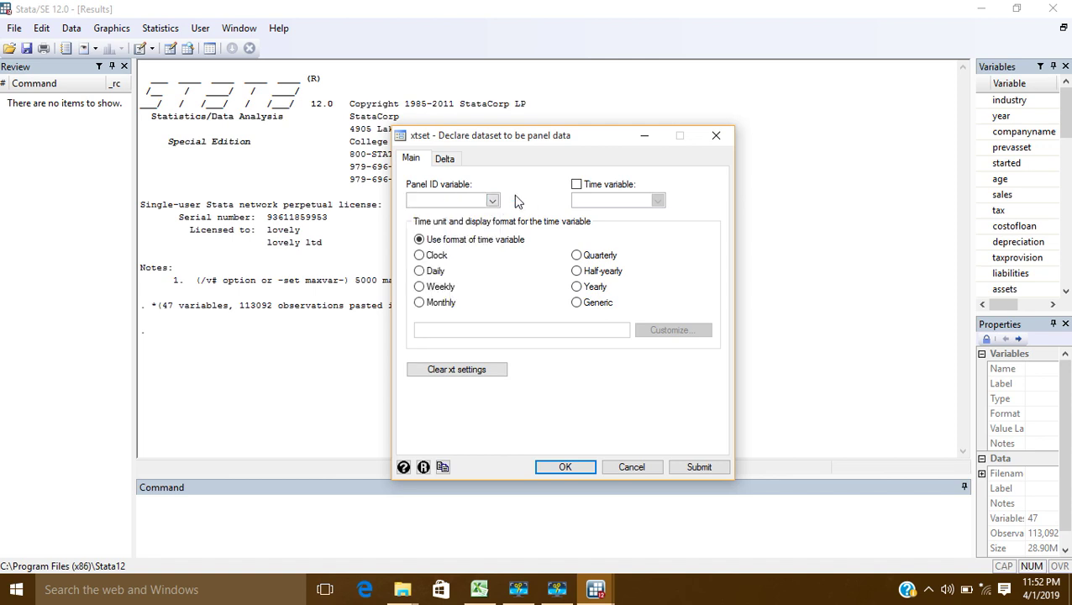
pyautogui.click(716, 135)
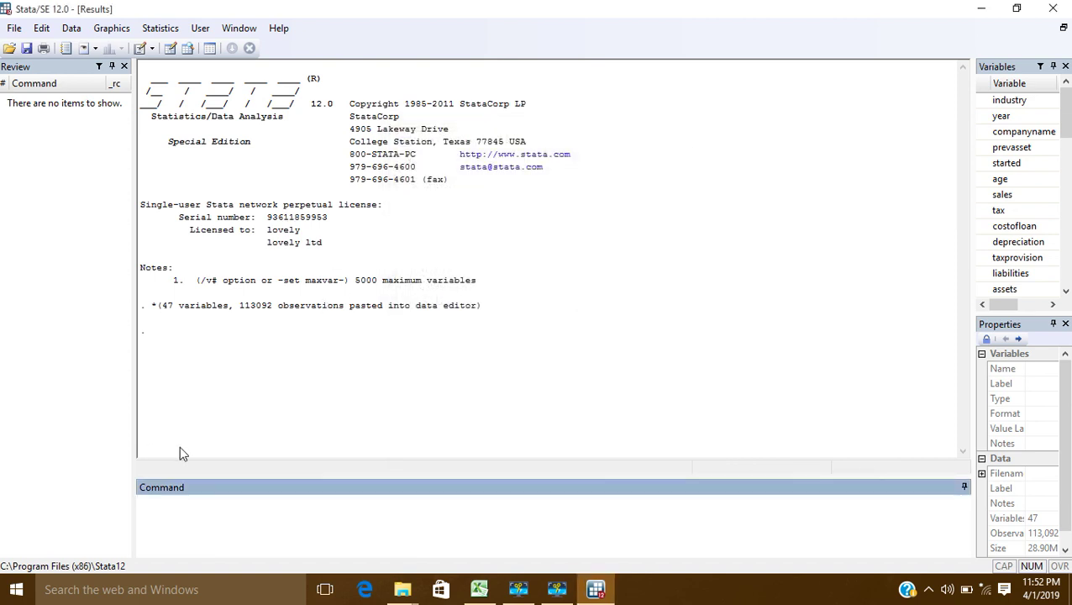
# Run egen compid = group(companyname) to add a numeric company ID
pyautogui.click(150, 501)
pyautogui.write('egen')
pyautogui.write('compid')
pyautogui.write('=')
pyautogui.write('group')
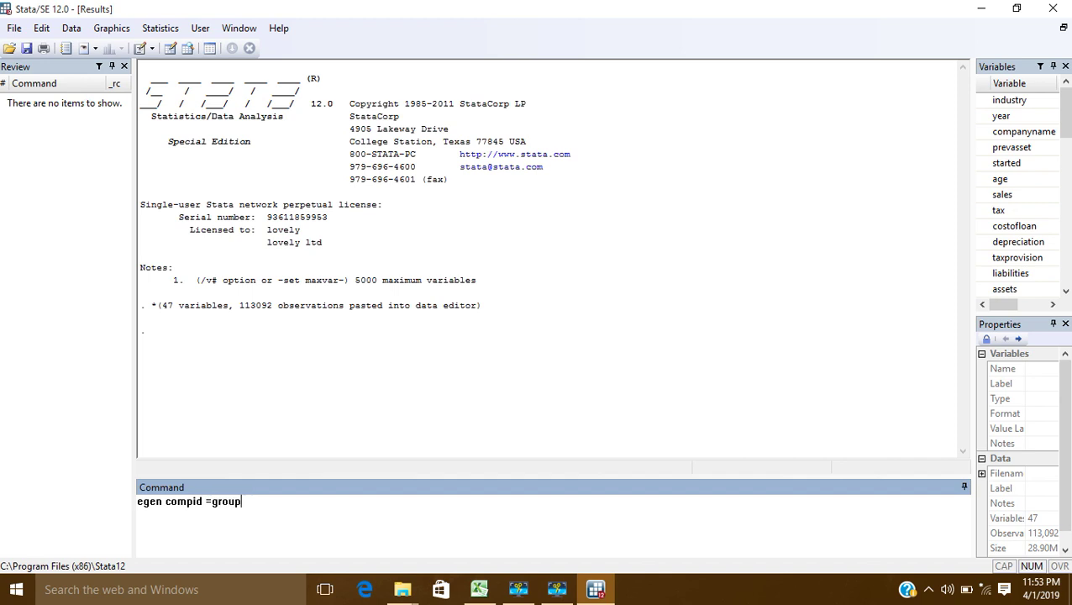
pyautogui.write('(')
pyautogui.doubleClick(1024, 137)
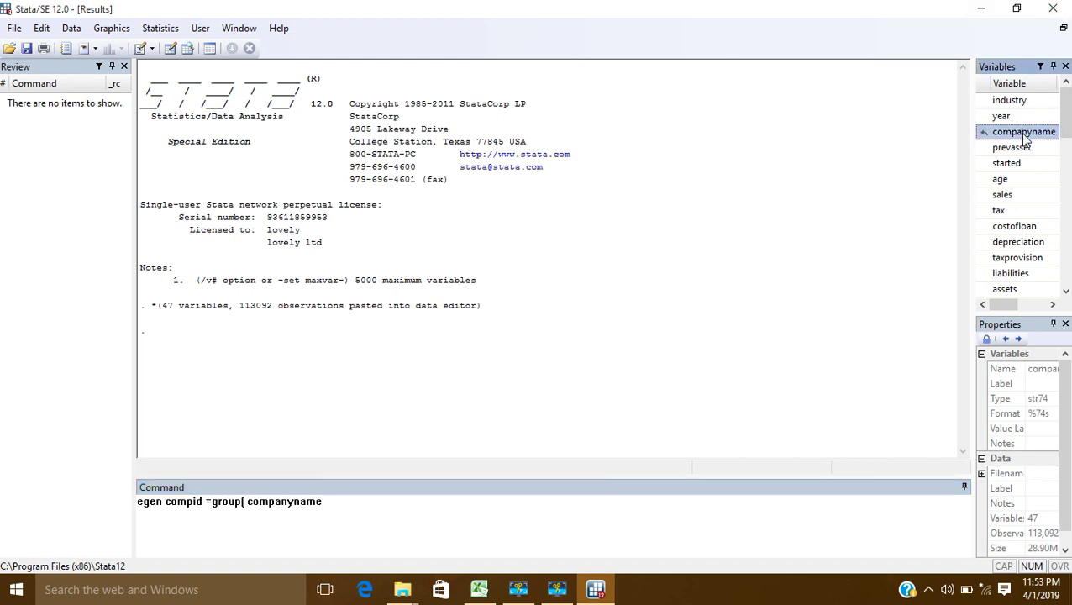
pyautogui.write(')')
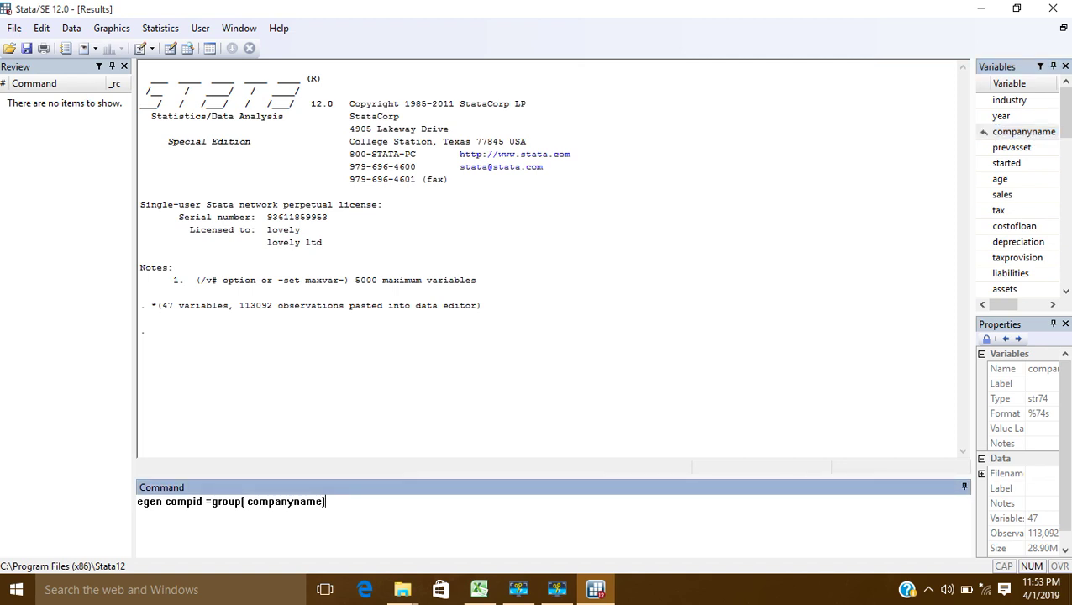
pyautogui.press('Return')
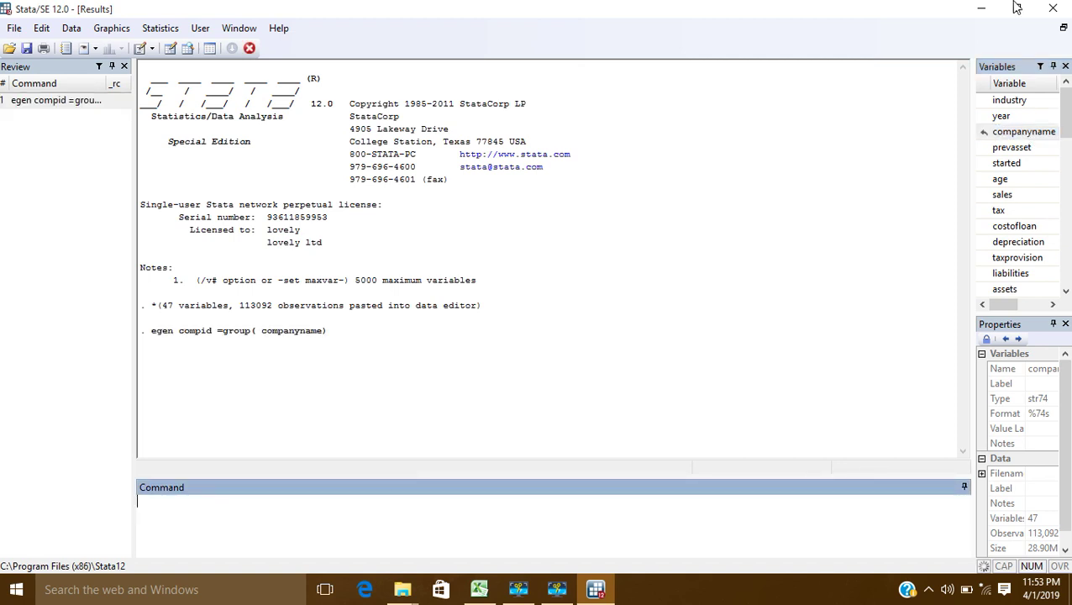
pyautogui.click(169, 48)
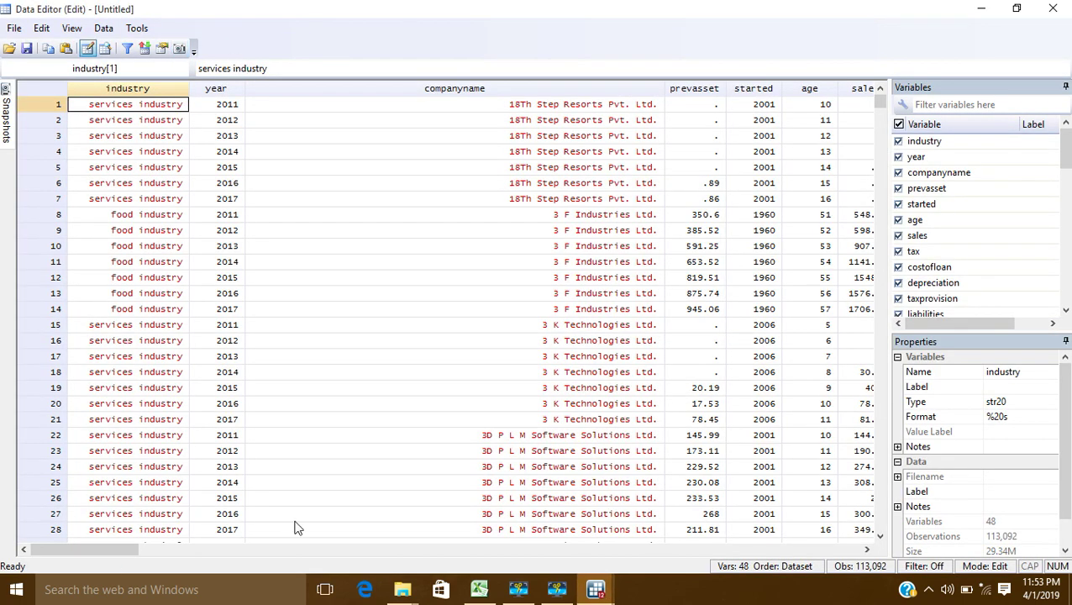
pyautogui.moveTo(92, 550)
pyautogui.mouseDown()
pyautogui.moveTo(588, 549)
pyautogui.moveTo(687, 533)
pyautogui.mouseUp()
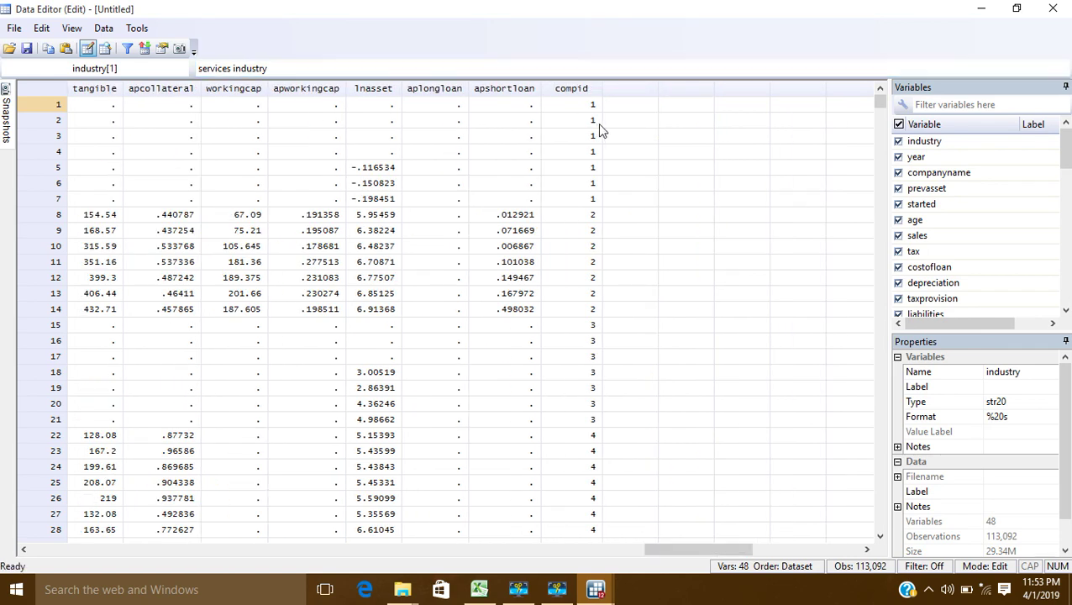
pyautogui.scroll(-1, 584, 156)
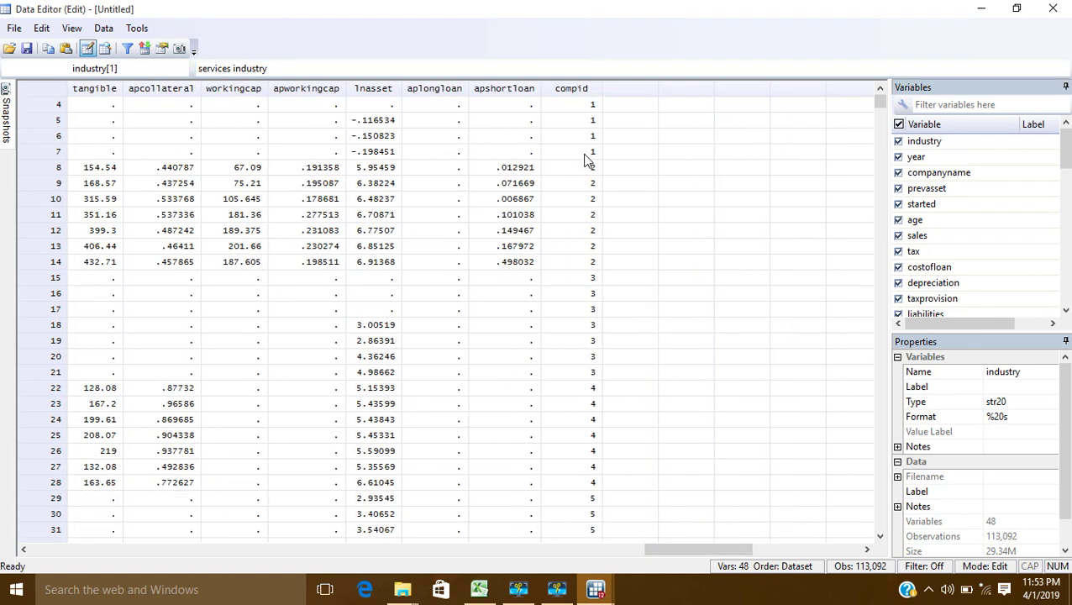
pyautogui.scroll(1, 571, 159)
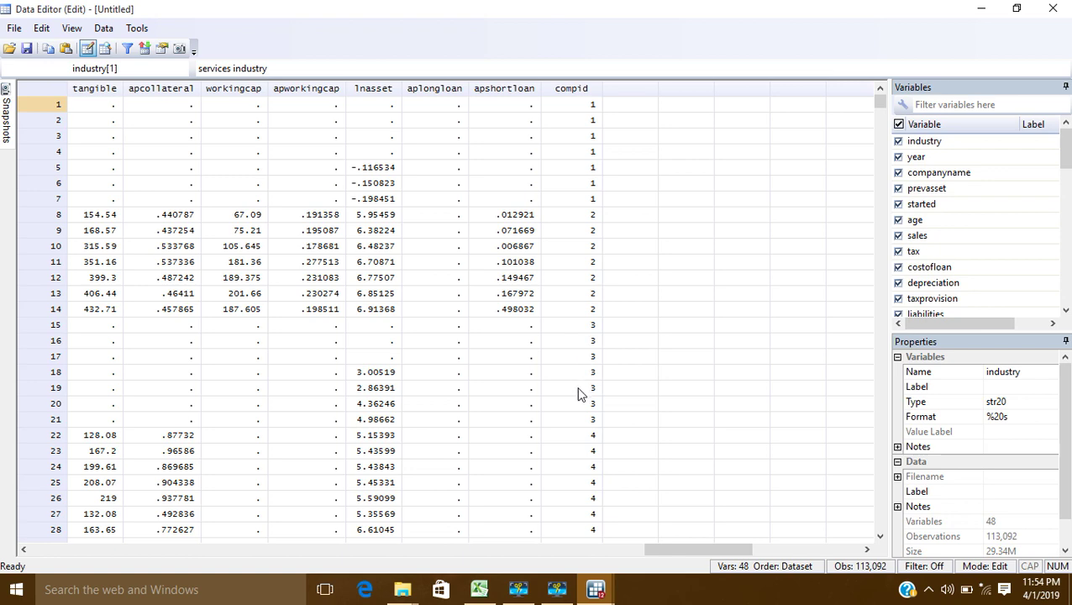
pyautogui.scroll(-4, 580, 424)
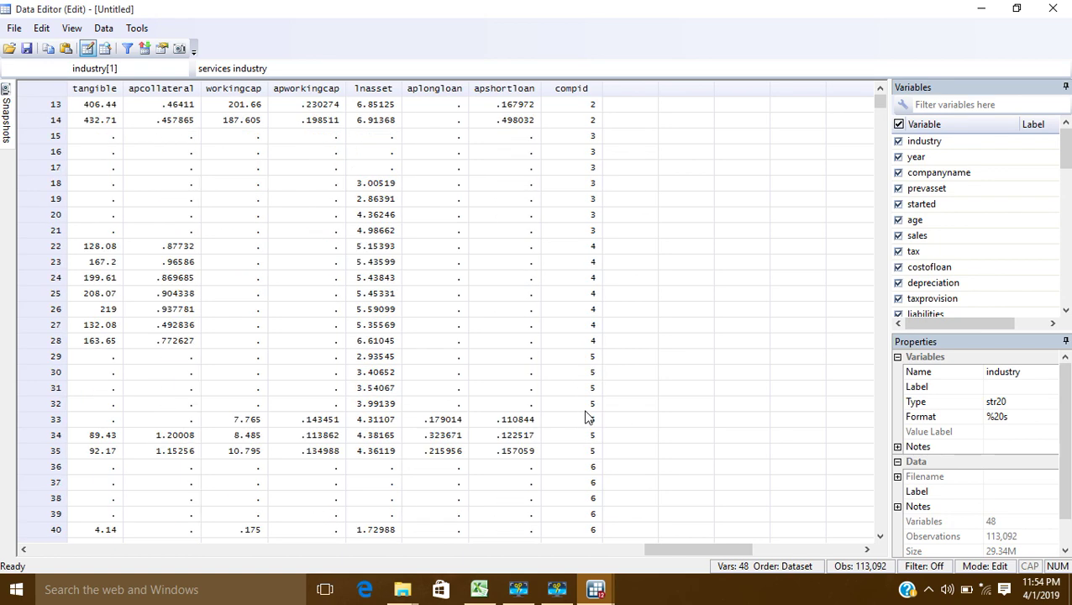
pyautogui.scroll(-9, 584, 417)
pyautogui.scroll(7, 585, 415)
pyautogui.scroll(3, 586, 414)
pyautogui.scroll(3, 584, 412)
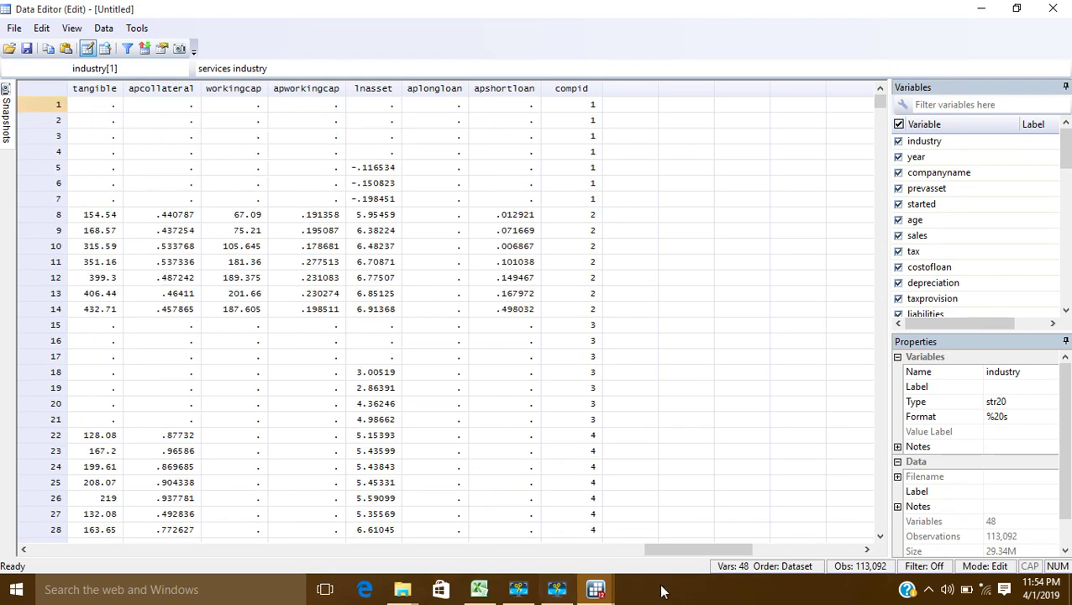
pyautogui.moveTo(700, 550); pyautogui.dragTo(38, 554)
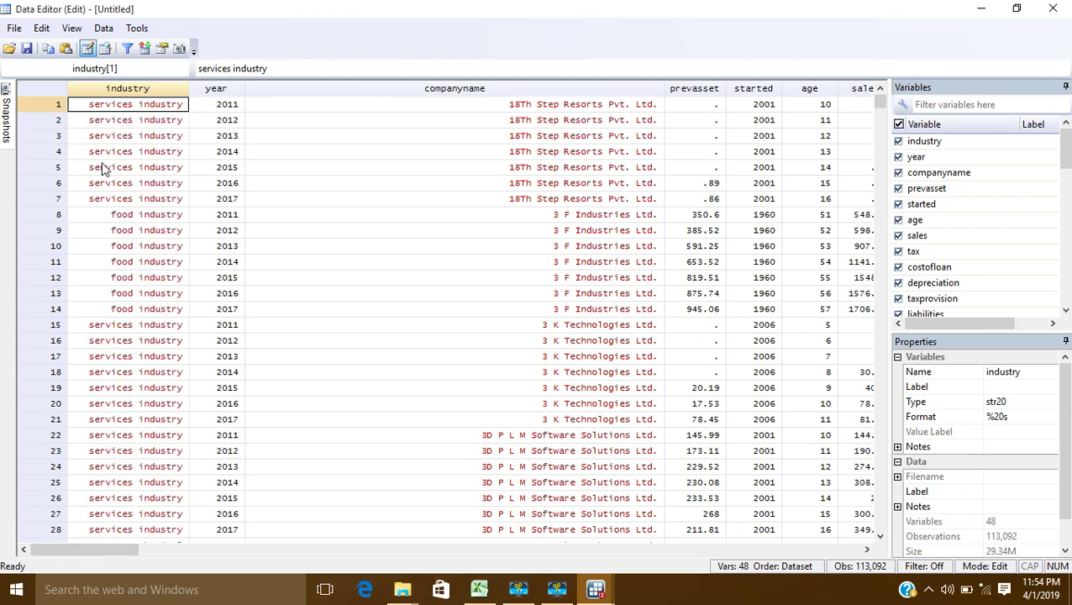
# Declare compid as panel ID and year as time variable; Stata reports repeated times r(451)
pyautogui.click(1055, 9)
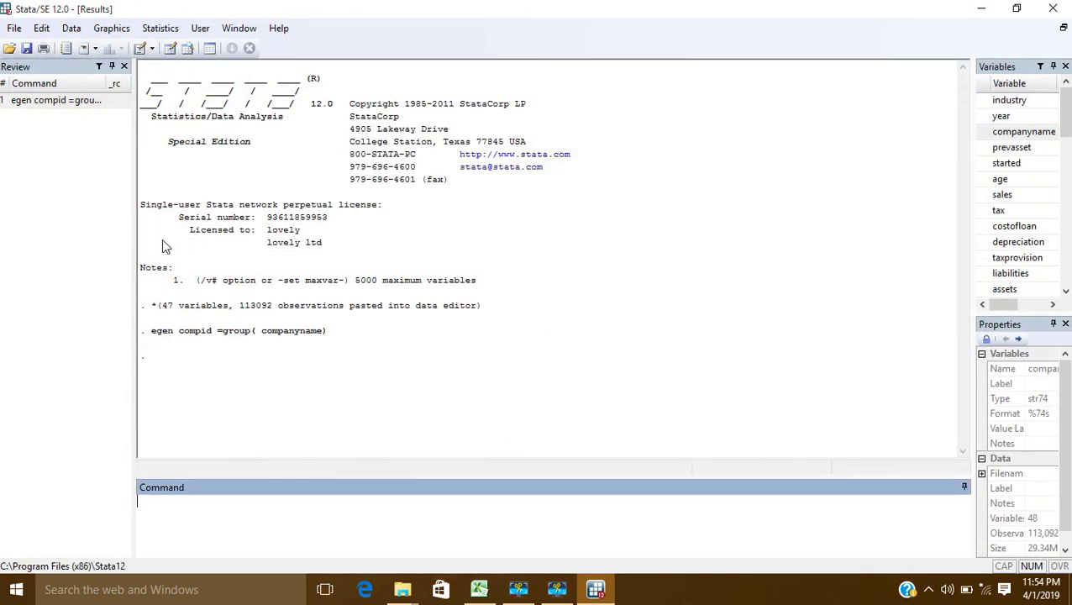
pyautogui.click(162, 30)
pyautogui.moveTo(217, 317)
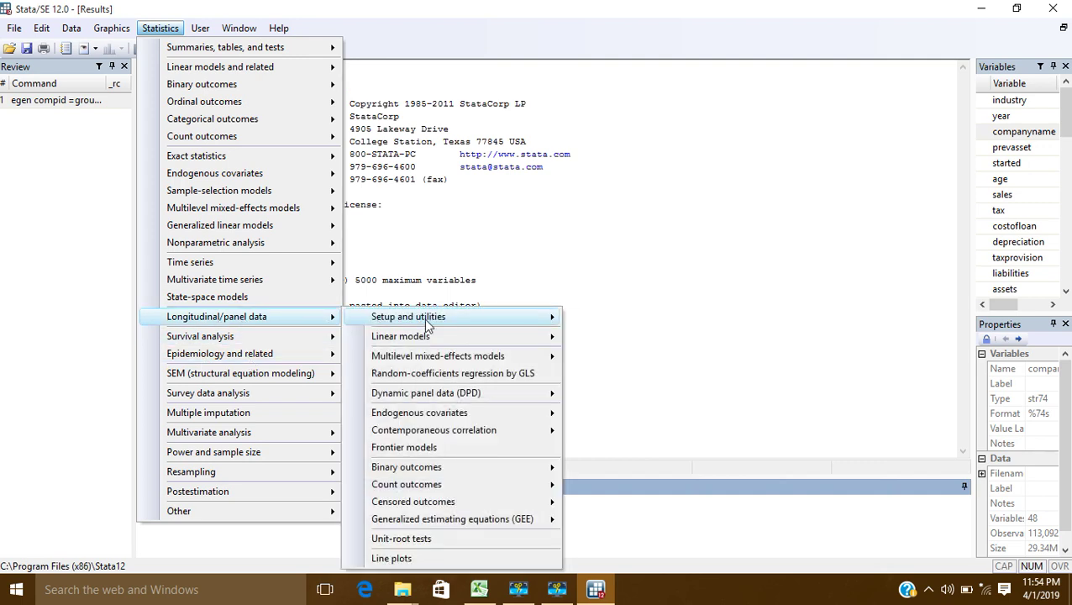
pyautogui.moveTo(408, 316)
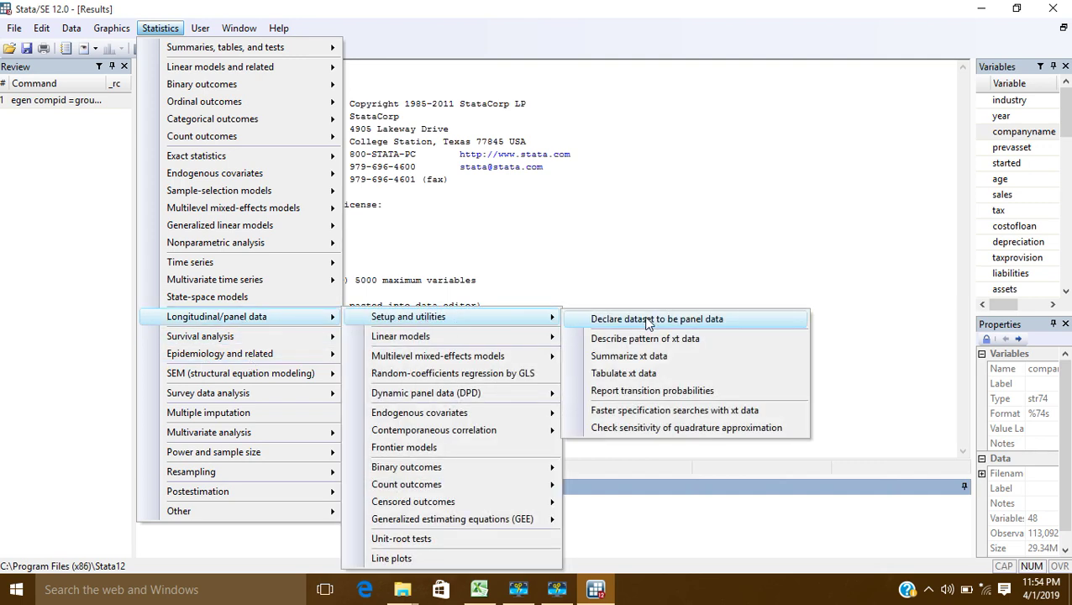
pyautogui.click(649, 321)
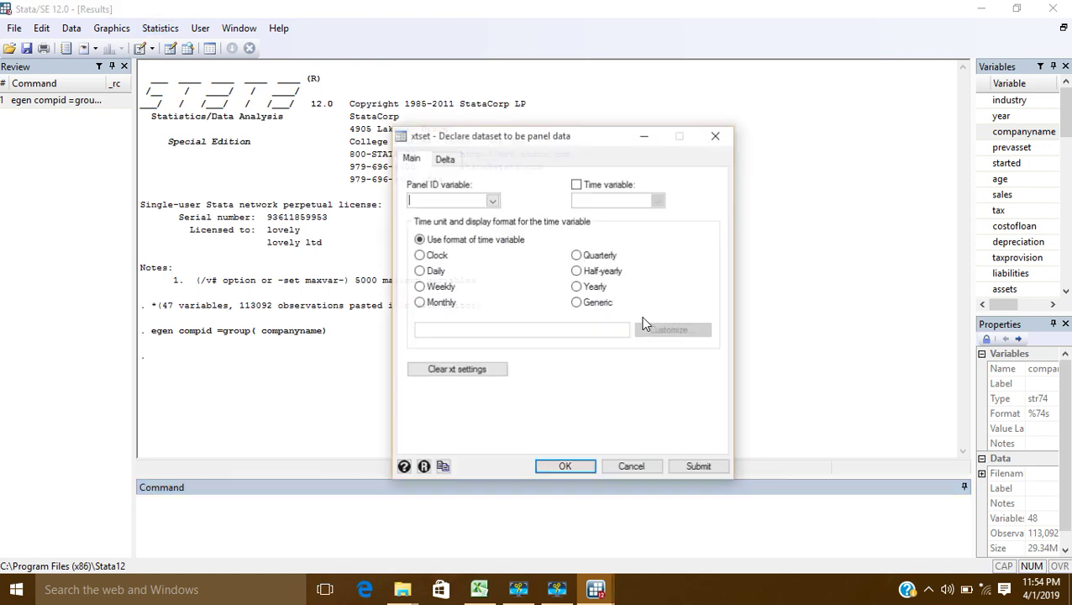
pyautogui.click(493, 202)
pyautogui.moveTo(494, 228); pyautogui.dragTo(494, 293)
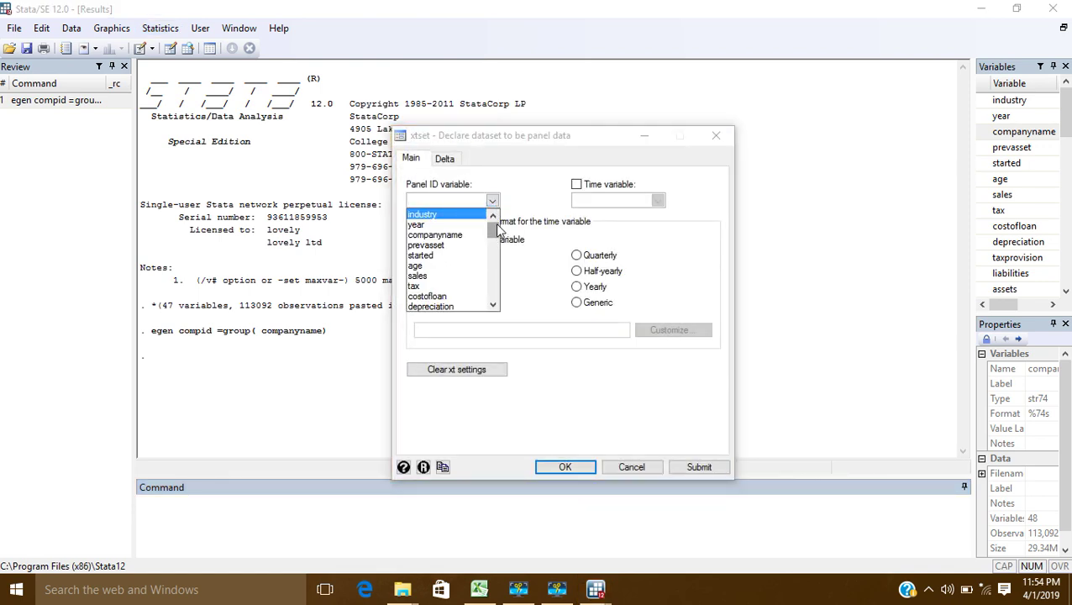
pyautogui.click(422, 307)
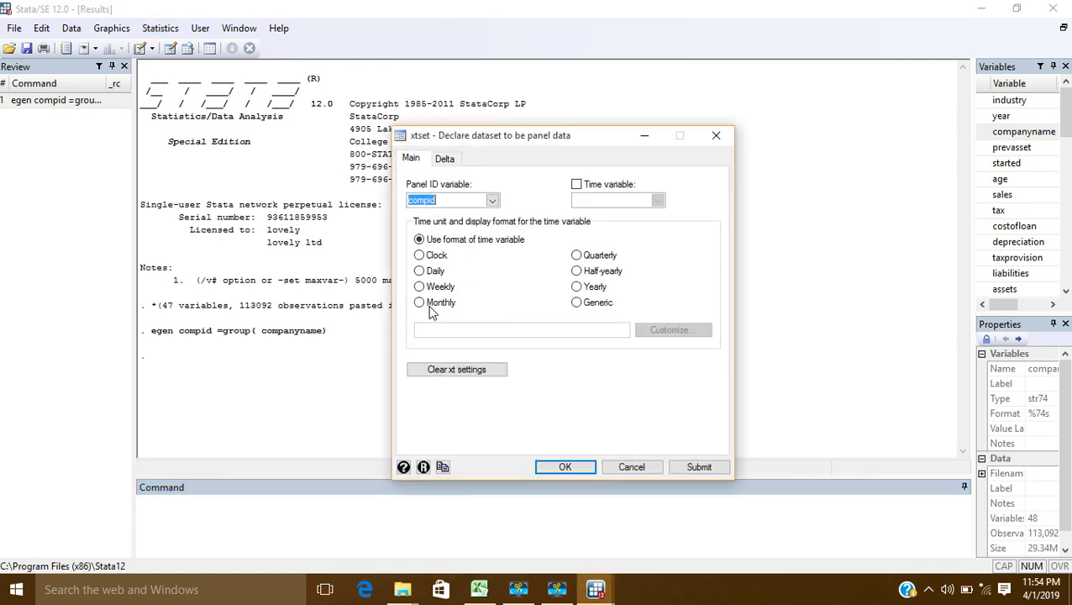
pyautogui.click(575, 185)
pyautogui.click(657, 202)
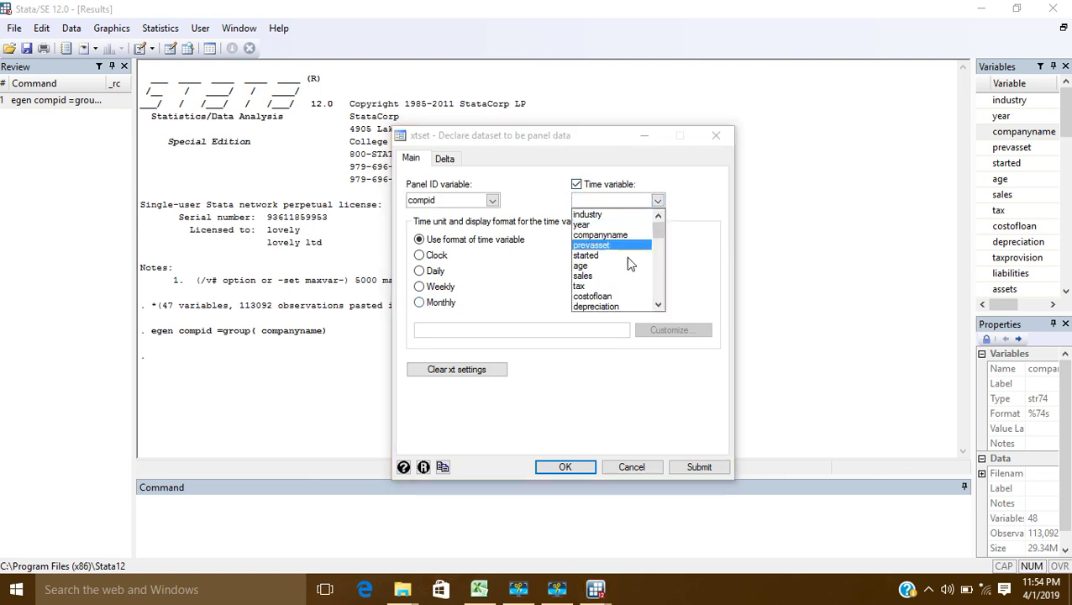
pyautogui.click(605, 225)
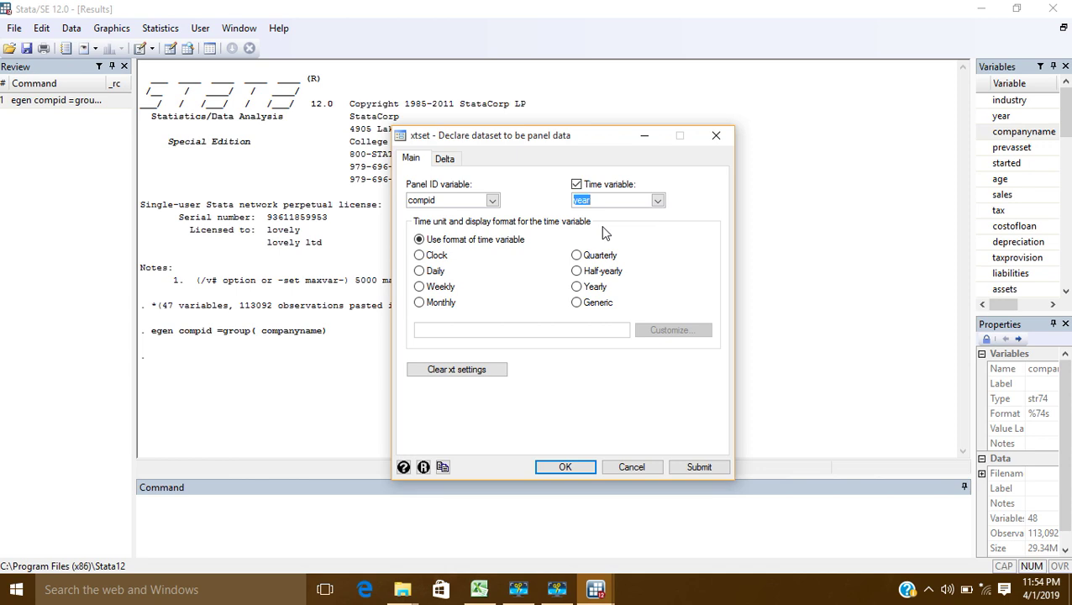
pyautogui.click(565, 467)
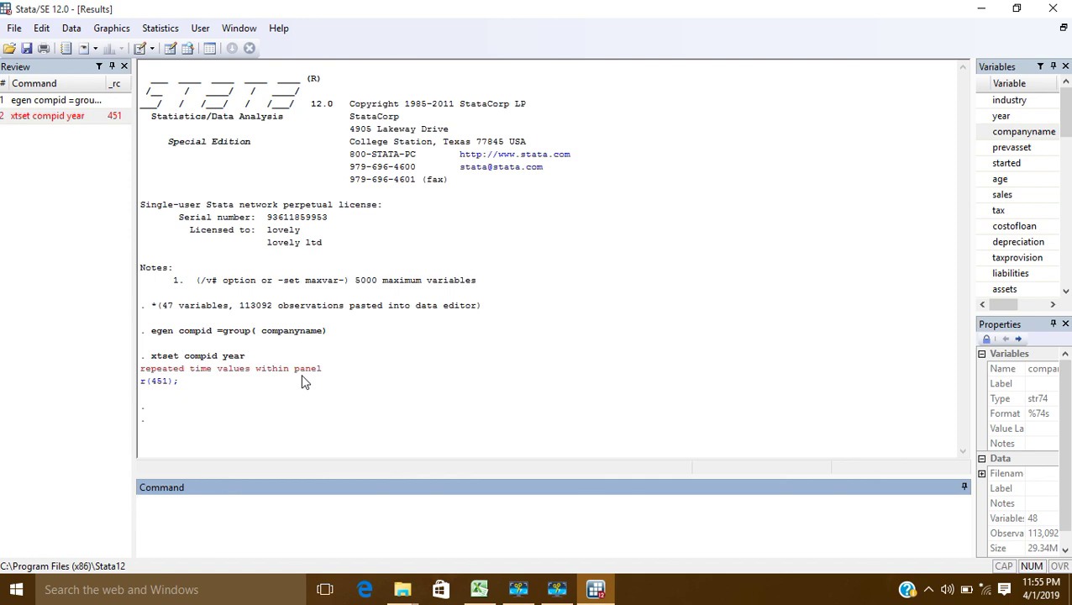
# Browse the year column in the Data Editor down to observation 113,092 and back
pyautogui.click(169, 48)
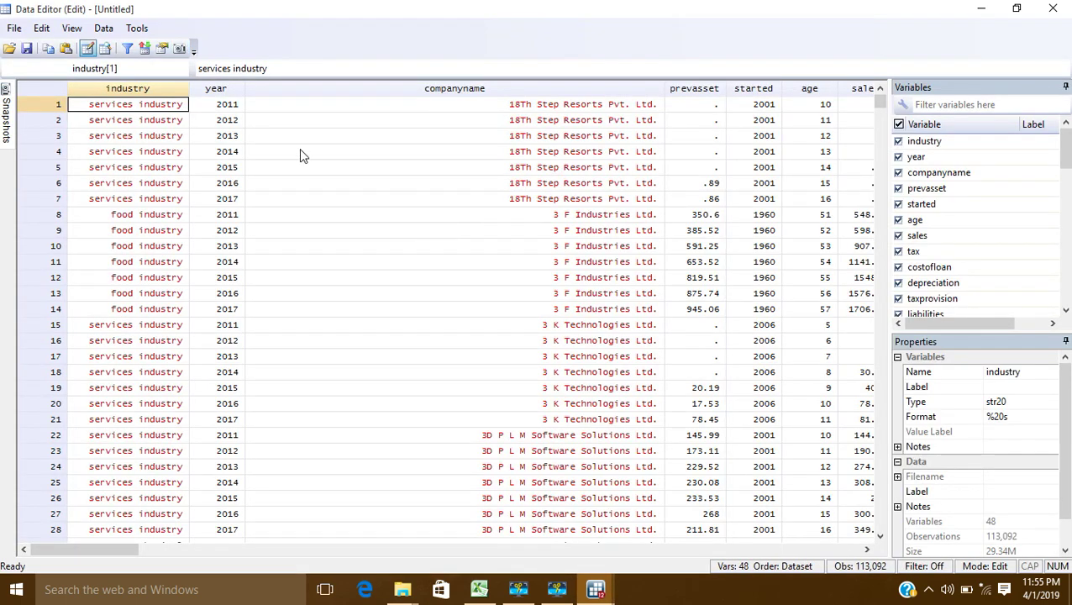
pyautogui.click(227, 106)
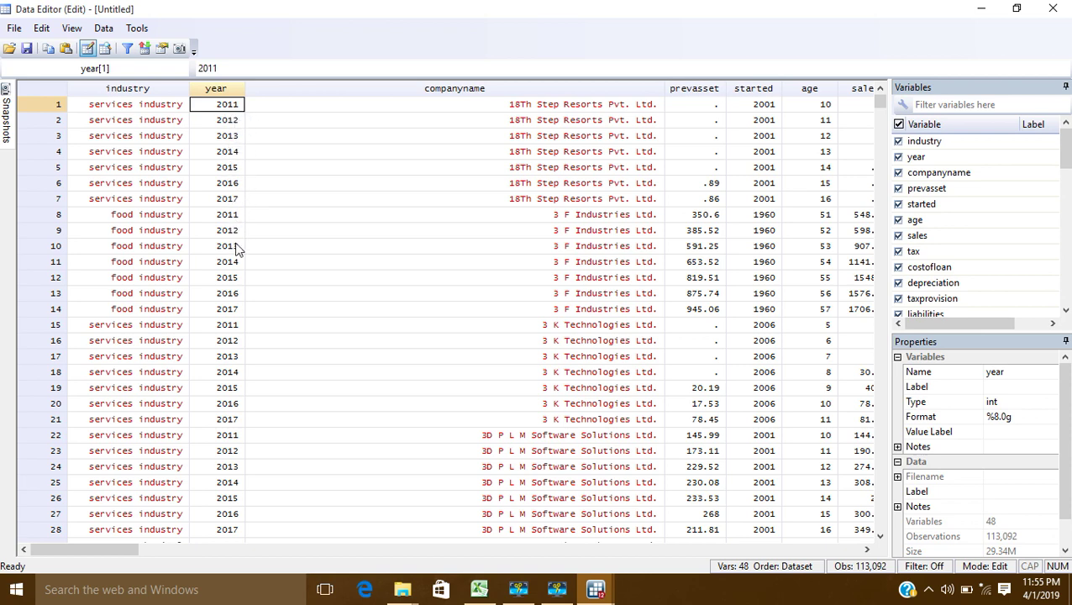
pyautogui.scroll(-5, 242, 249)
pyautogui.scroll(-5, 245, 254)
pyautogui.scroll(-3, 244, 252)
pyautogui.scroll(-4, 244, 253)
pyautogui.scroll(-5, 242, 269)
pyautogui.scroll(-2, 239, 279)
pyautogui.scroll(-5, 240, 277)
pyautogui.scroll(-4, 239, 269)
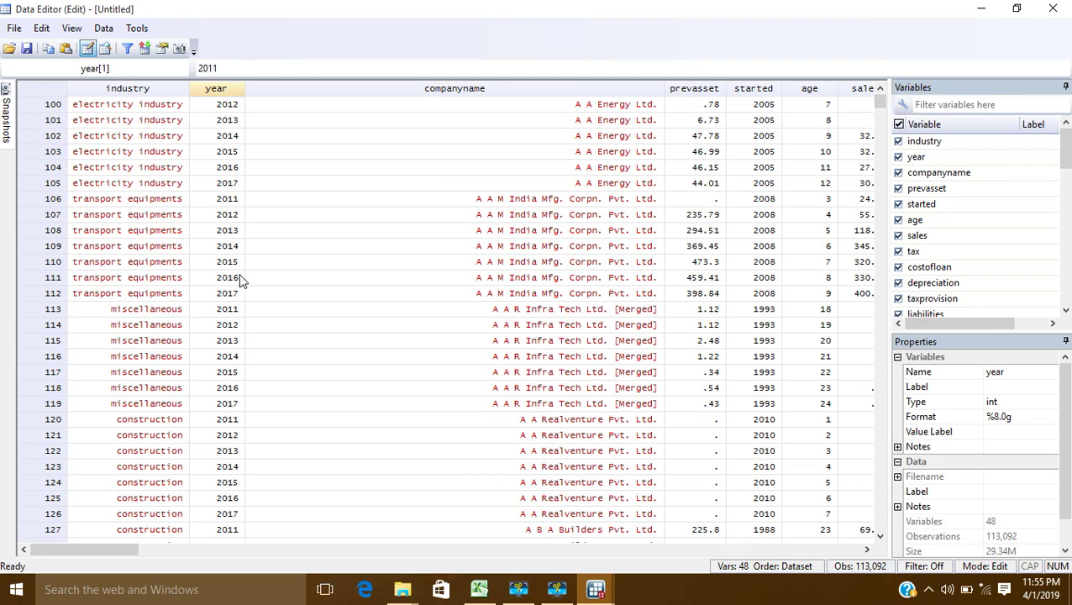
pyautogui.scroll(-1, 239, 260)
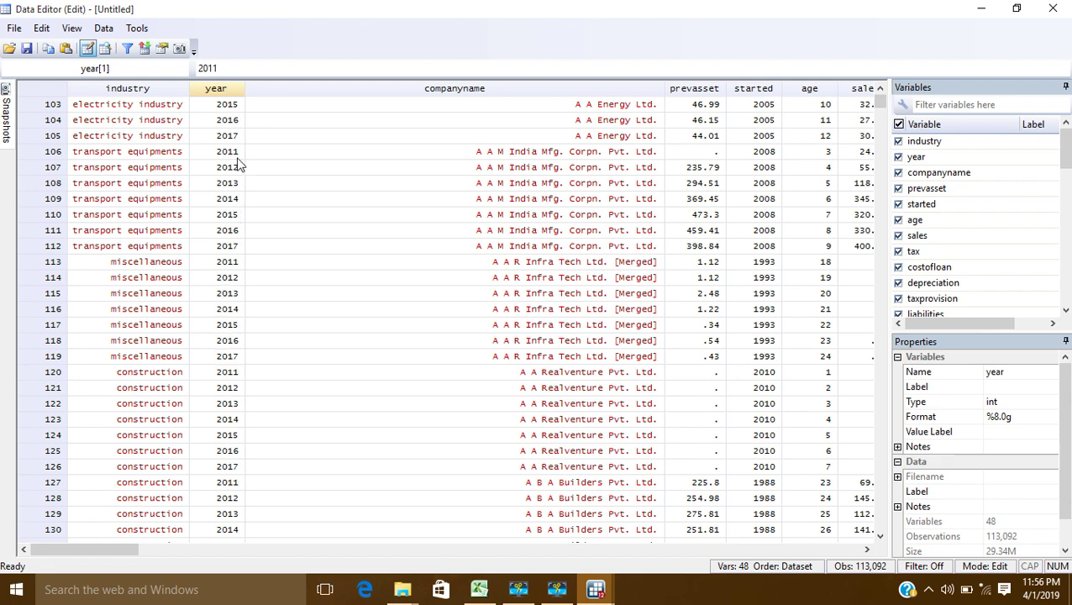
pyautogui.scroll(-4, 232, 168)
pyautogui.scroll(-4, 238, 197)
pyautogui.scroll(-9, 237, 197)
pyautogui.scroll(-5, 237, 197)
pyautogui.scroll(-6, 238, 197)
pyautogui.scroll(-4, 238, 197)
pyautogui.scroll(-8, 238, 197)
pyautogui.scroll(-4, 238, 197)
pyautogui.scroll(-2, 238, 197)
pyautogui.scroll(-2, 238, 198)
pyautogui.scroll(-4, 237, 193)
pyautogui.scroll(-3, 236, 193)
pyautogui.scroll(-3, 237, 193)
pyautogui.scroll(-2, 237, 193)
pyautogui.scroll(-3, 238, 198)
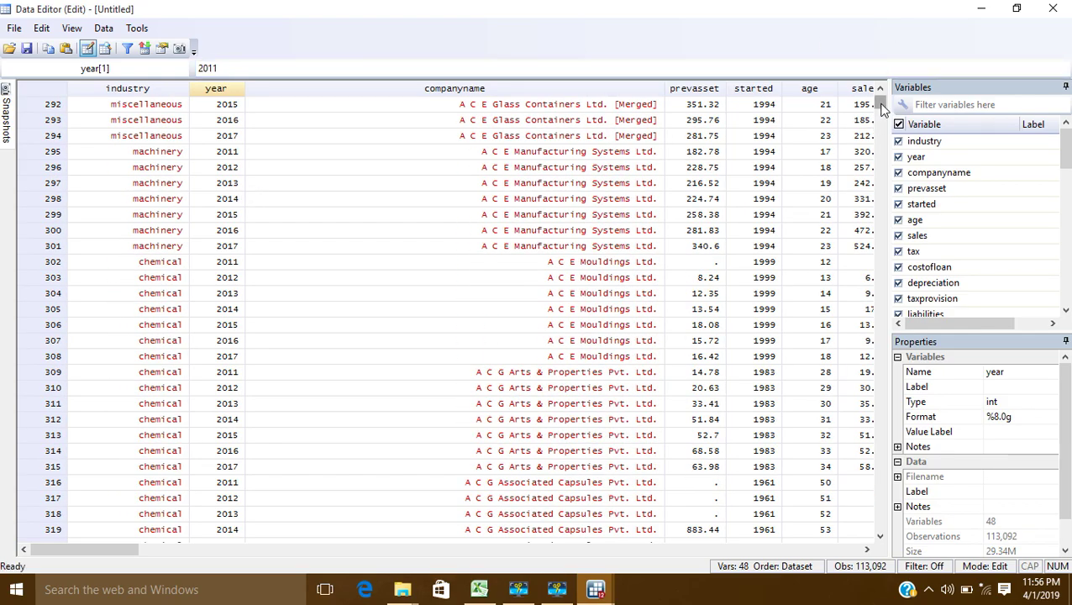
pyautogui.moveTo(879, 102)
pyautogui.mouseDown()
pyautogui.moveTo(869, 371)
pyautogui.moveTo(877, 542)
pyautogui.mouseUp()
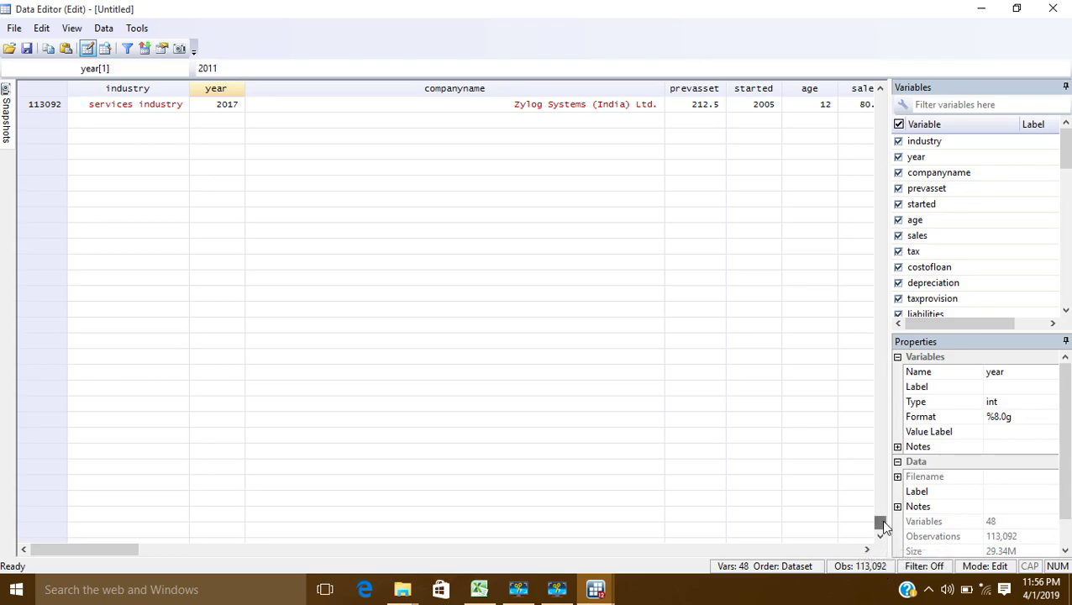
pyautogui.moveTo(878, 522)
pyautogui.mouseDown()
pyautogui.moveTo(899, 397)
pyautogui.moveTo(884, 97)
pyautogui.mouseUp()
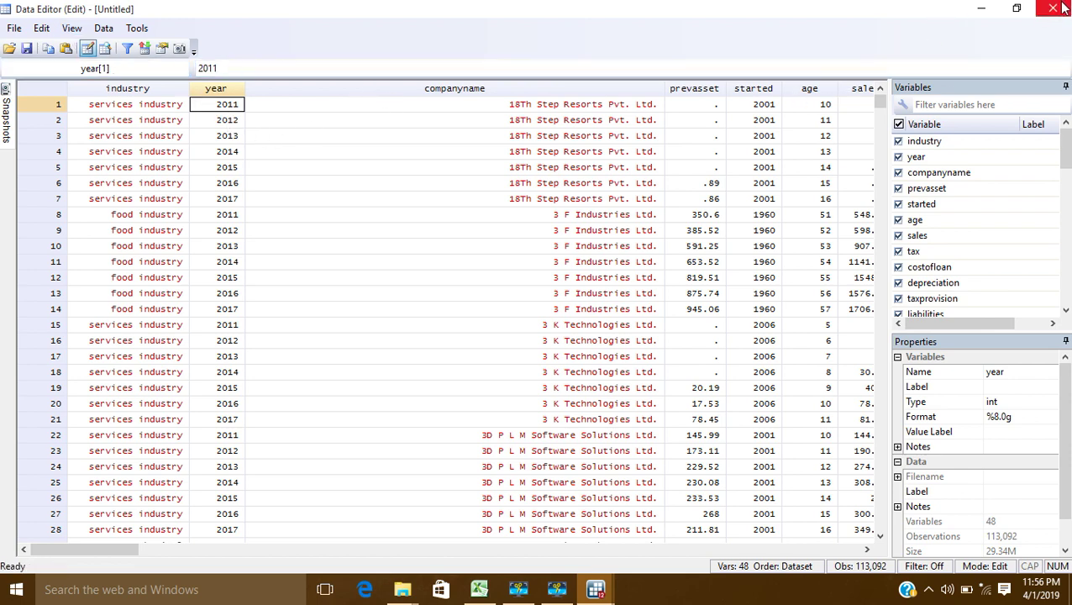
# Run drop if year==year[_n-1], removing 7 duplicate-year observations
pyautogui.hotkey('alt', 'F4')
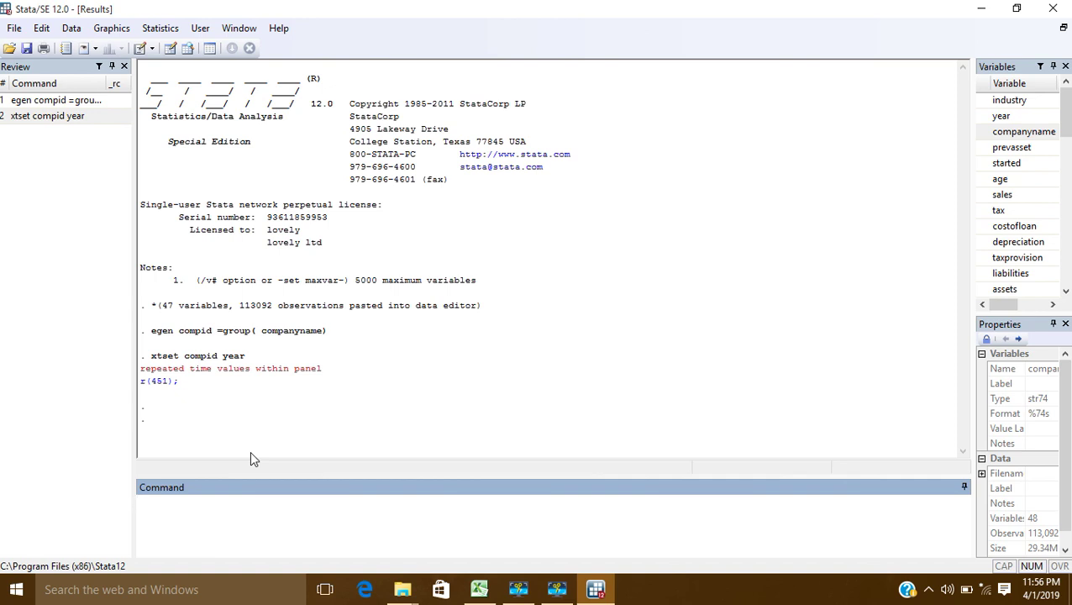
pyautogui.write('drop ')
pyautogui.write('if')
pyautogui.write(' year')
pyautogui.write('==')
pyautogui.write('year[_')
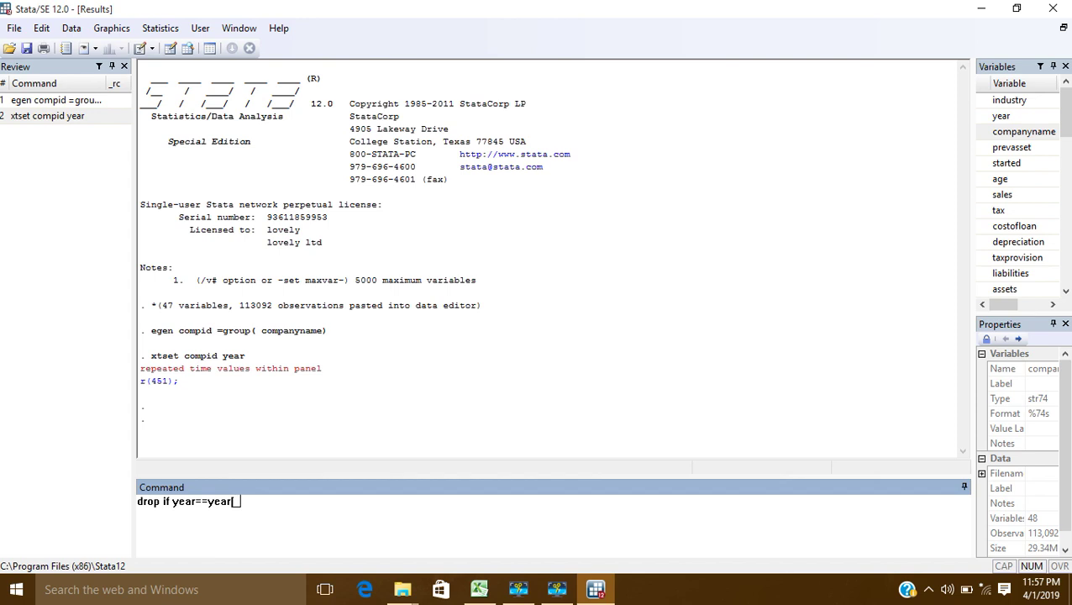
pyautogui.write('n')
pyautogui.write(']')
pyautogui.press('Return')
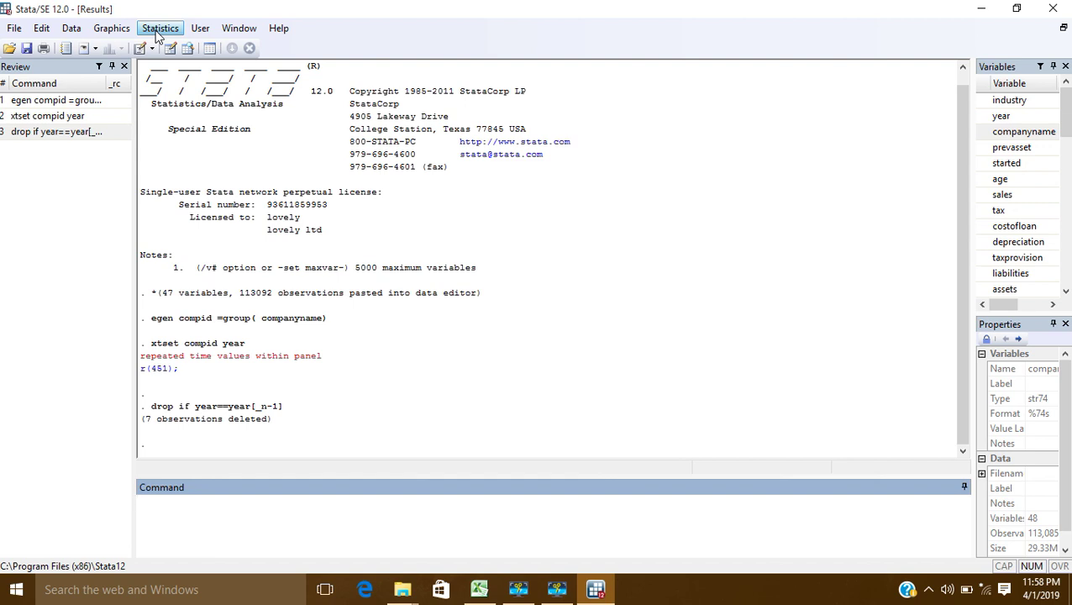
# Declare the panel again with compid as panel ID and year as time variable
pyautogui.click(158, 30)
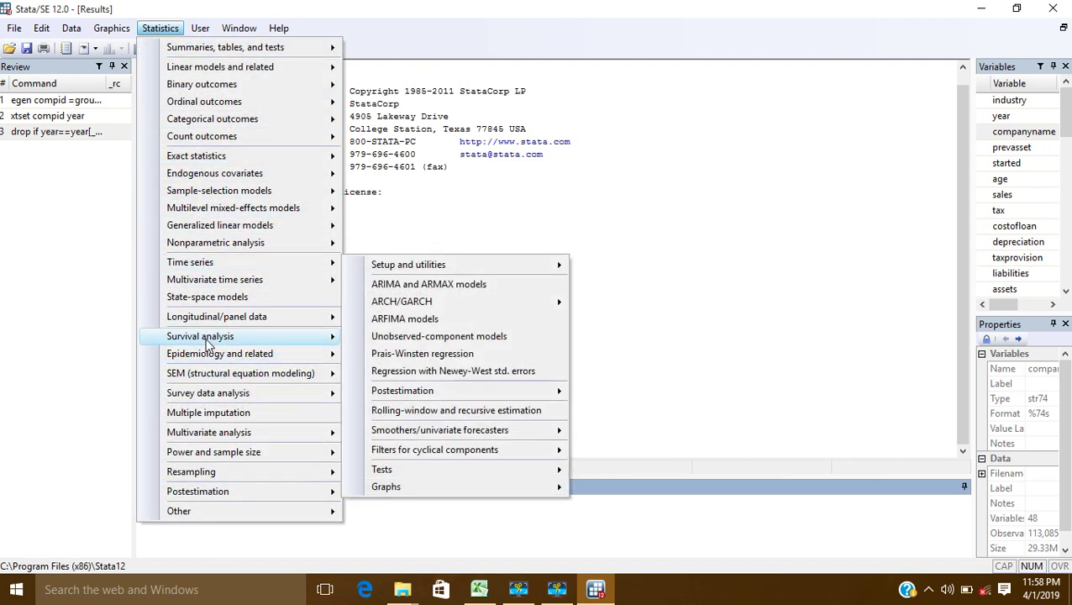
pyautogui.moveTo(217, 317)
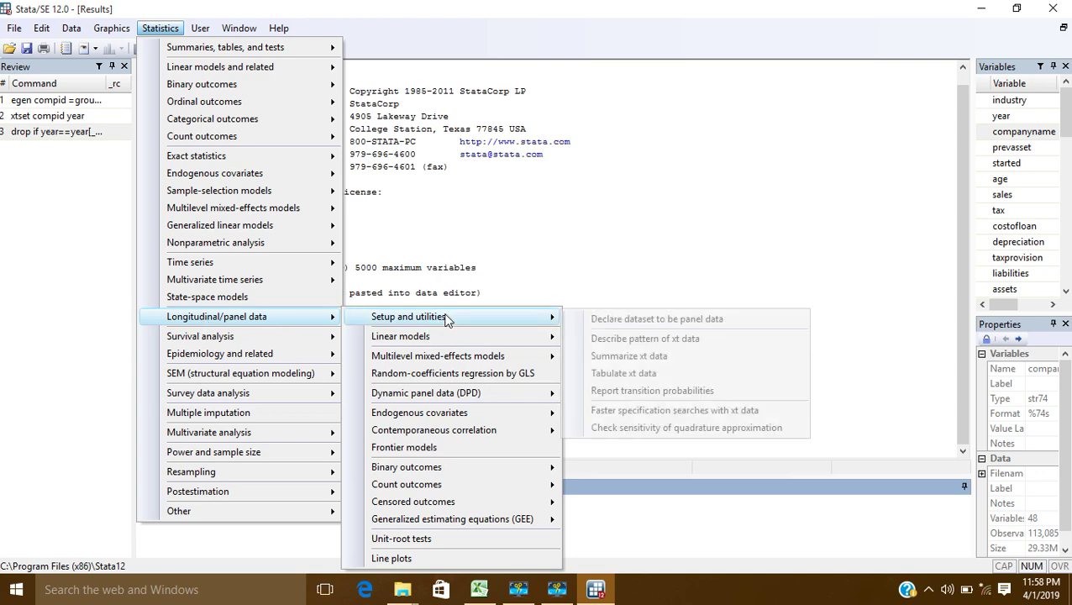
pyautogui.moveTo(408, 316)
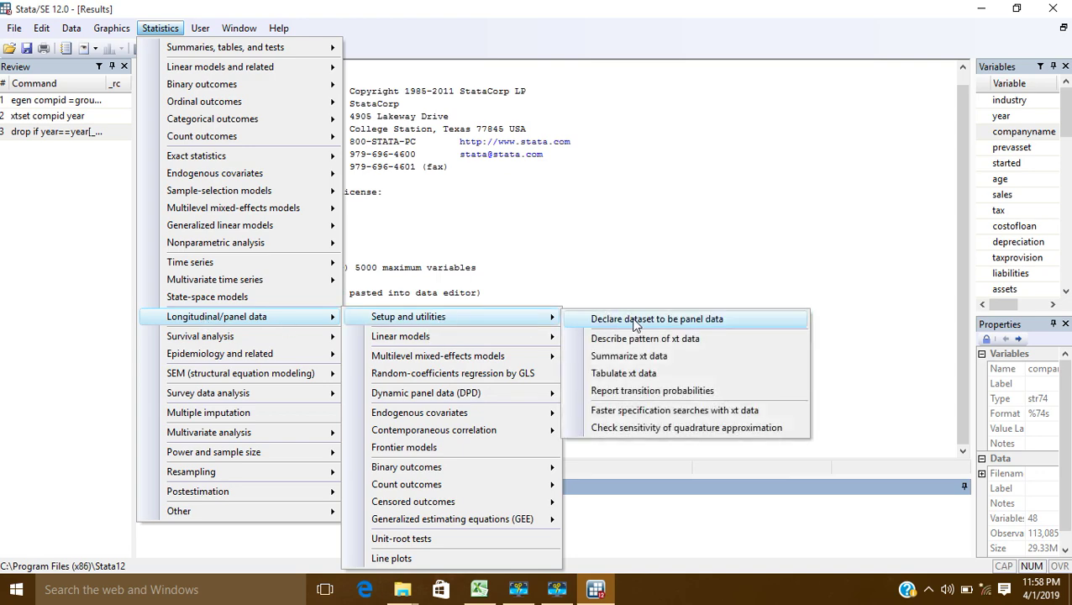
pyautogui.click(636, 322)
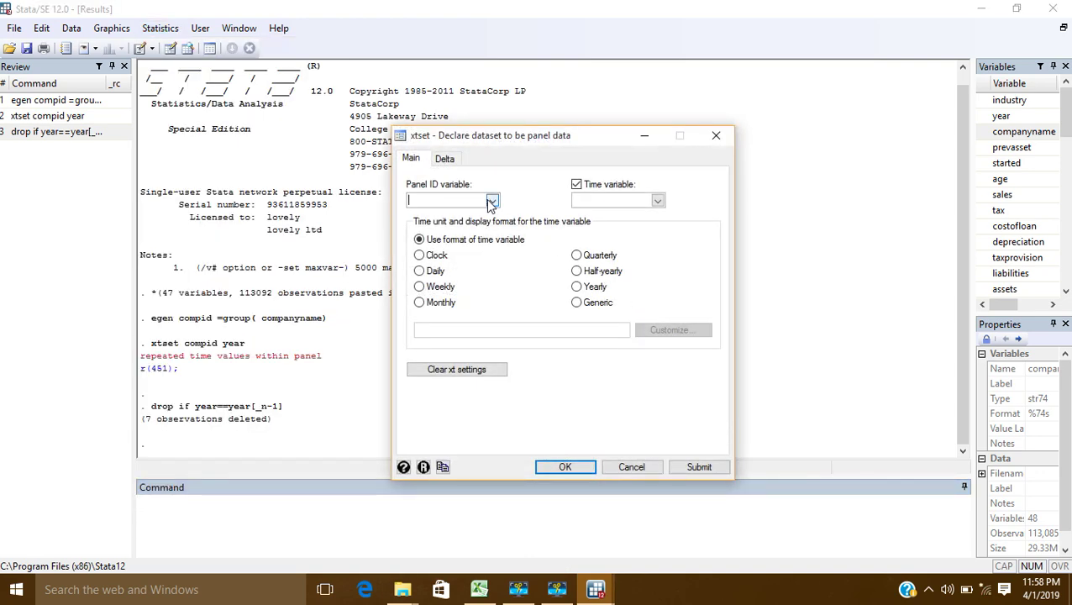
pyautogui.click(492, 202)
pyautogui.moveTo(496, 239); pyautogui.dragTo(496, 288)
pyautogui.click(448, 308)
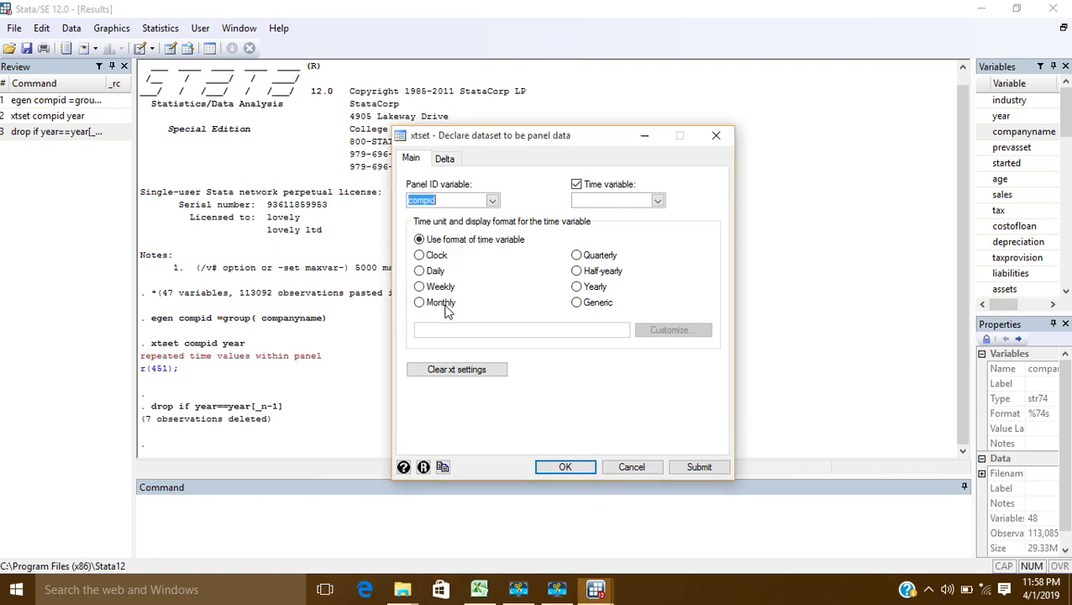
pyautogui.click(657, 202)
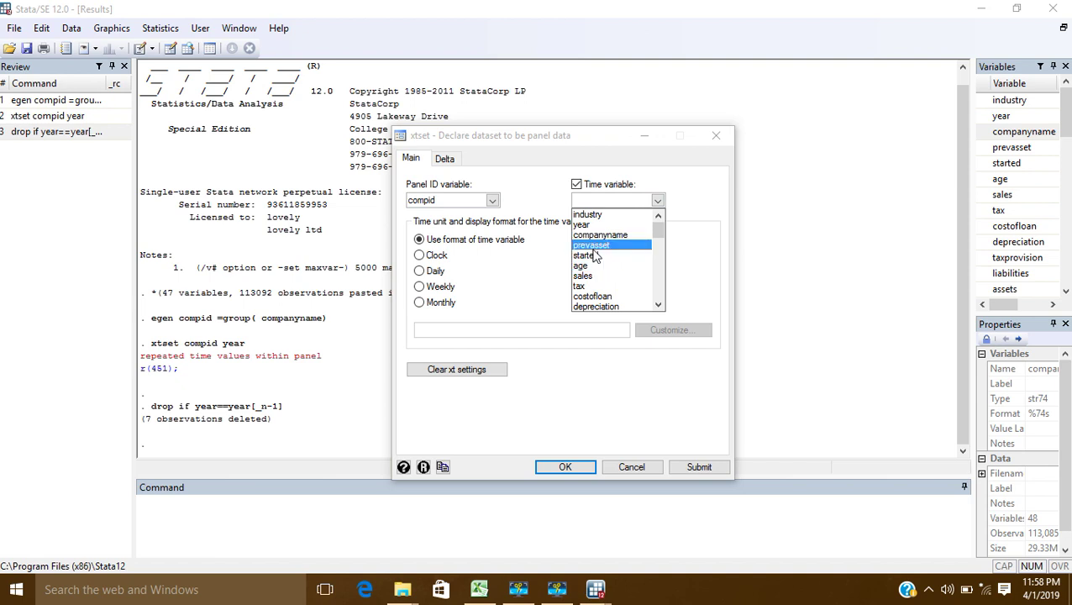
pyautogui.click(586, 226)
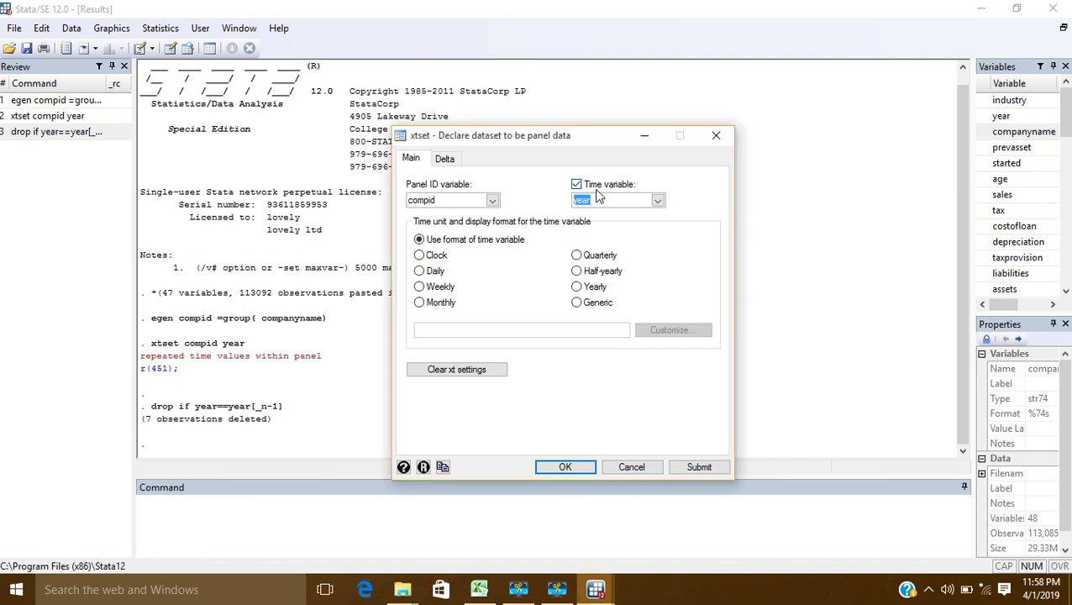
pyautogui.click(570, 467)
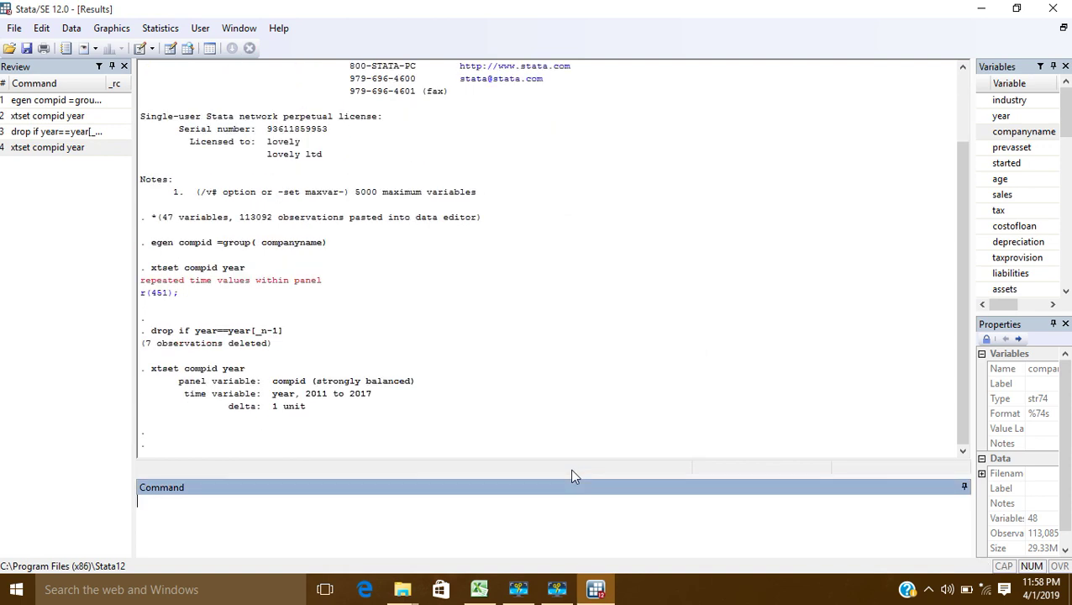